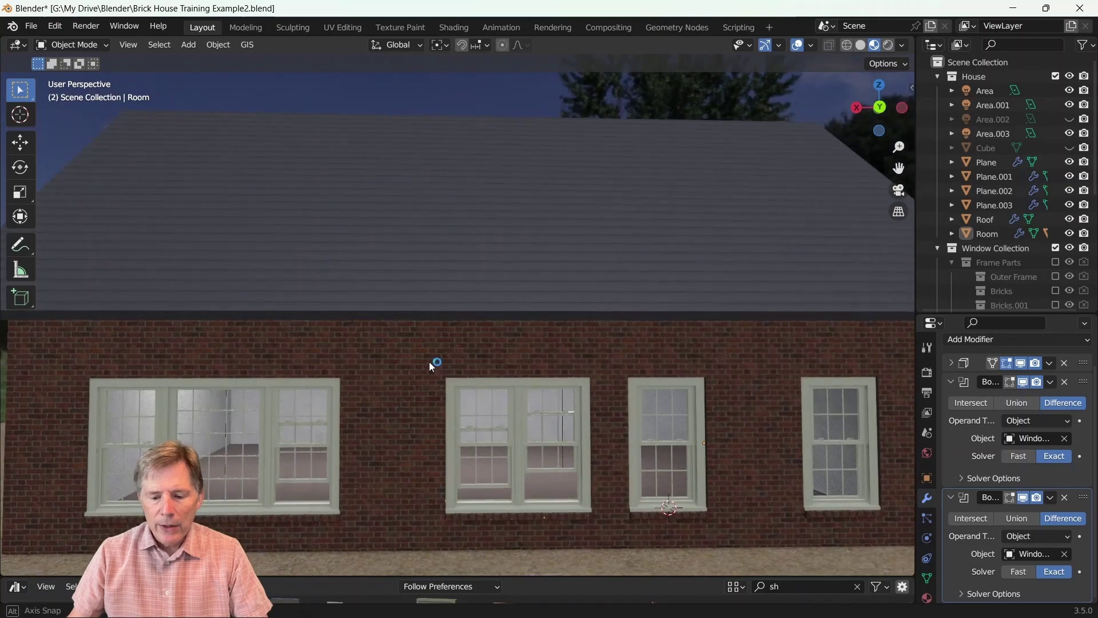
Select the Room object and make the House collection active.
scroll(458, 355, down, 3)
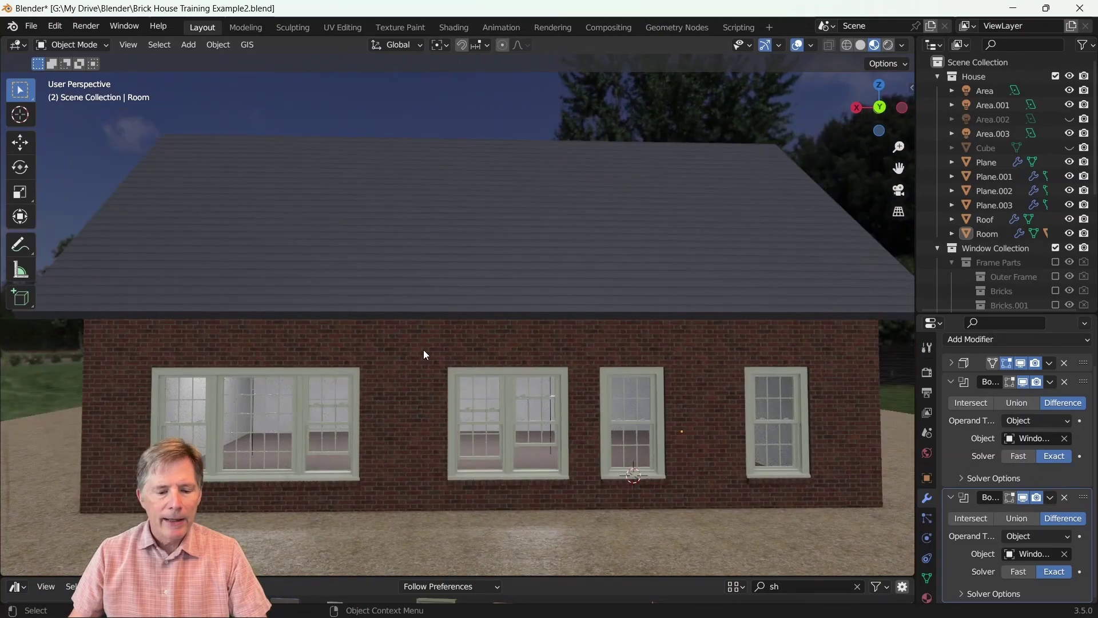
scroll(429, 356, up, 2)
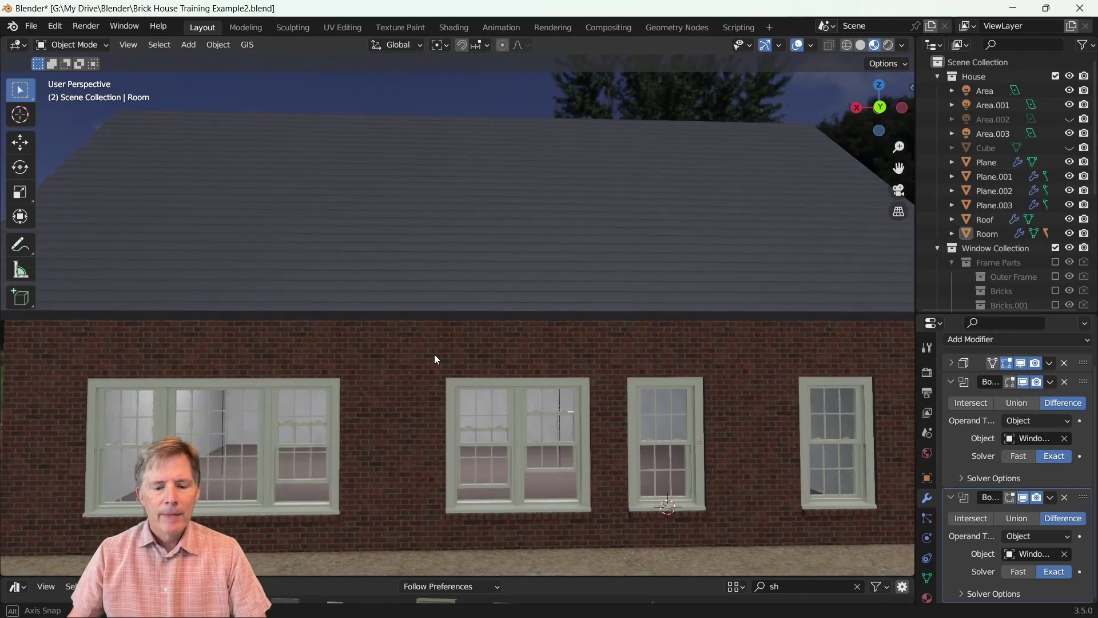
click(32, 26)
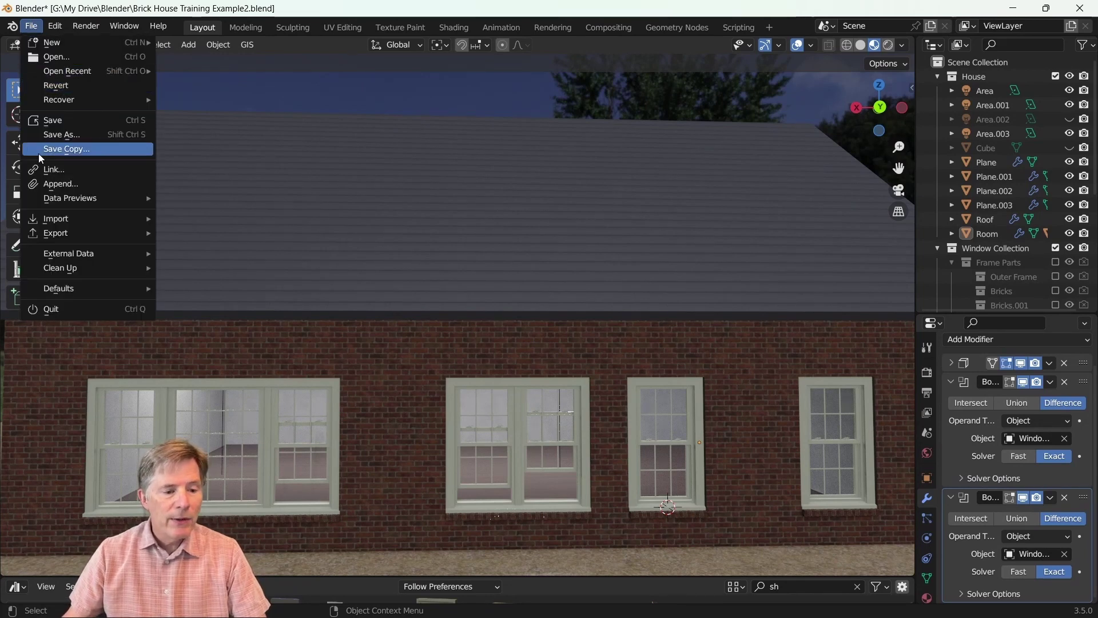
click(454, 342)
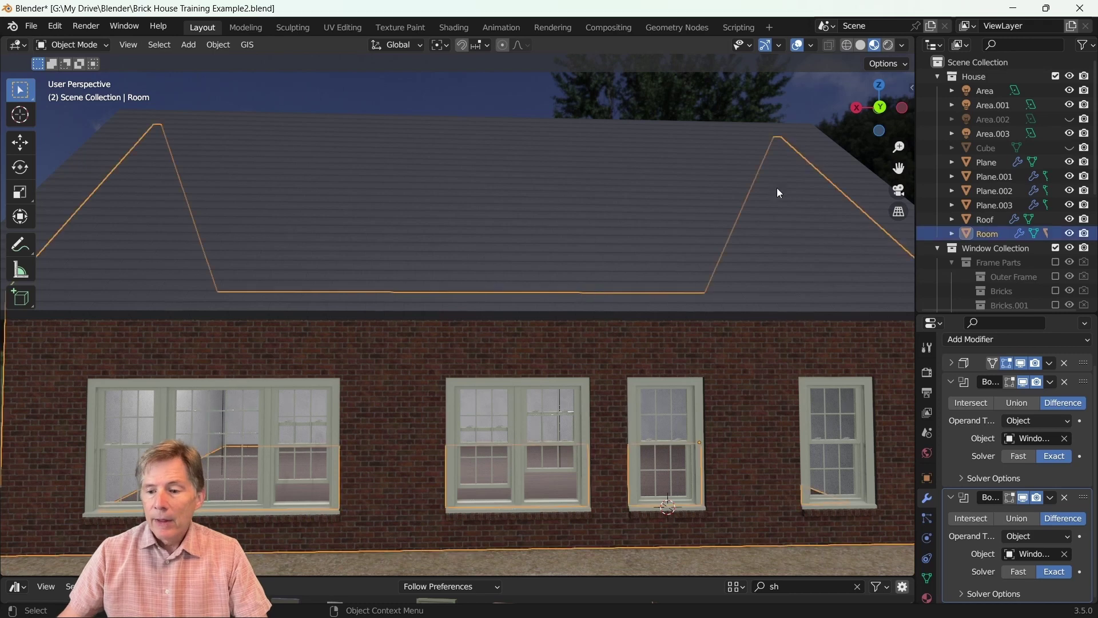
click(976, 79)
scroll(1002, 254, down, 1)
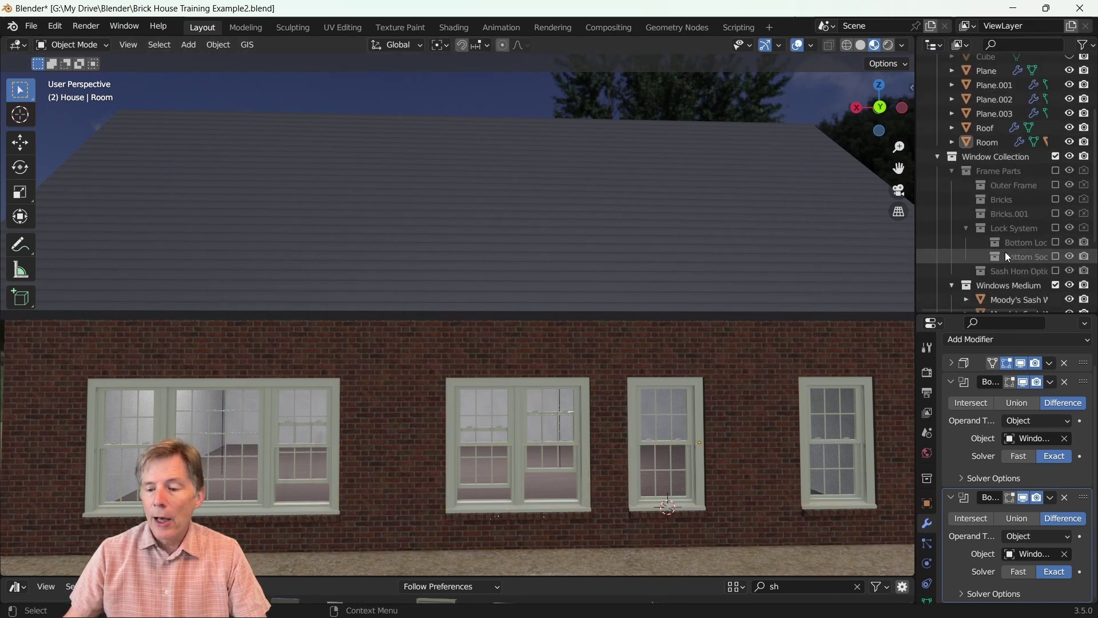
scroll(1004, 252, up, 1)
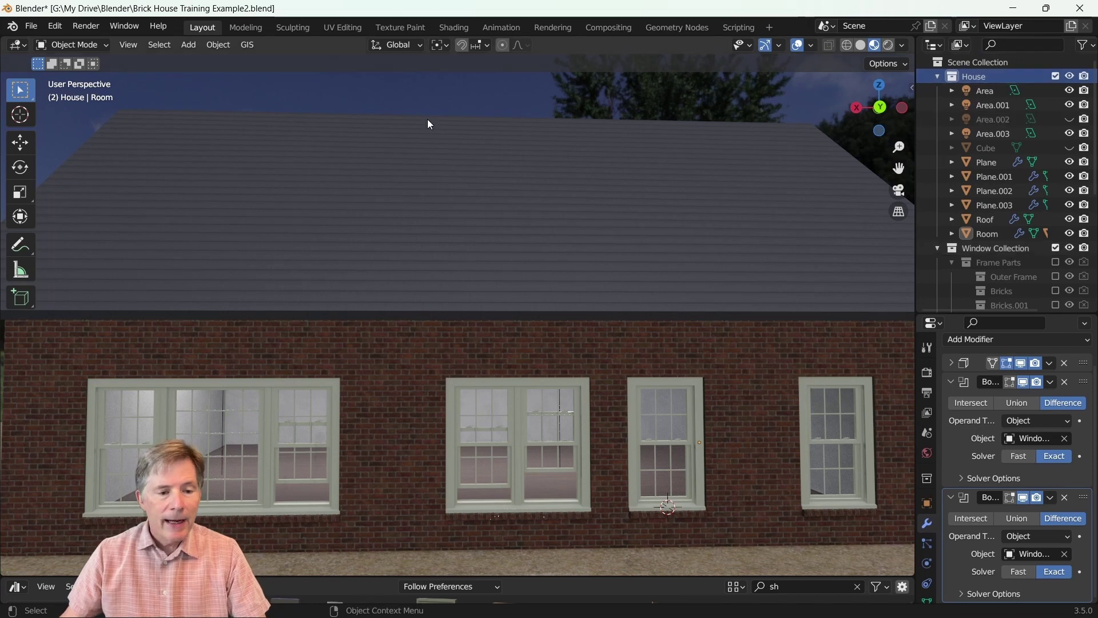
Append the Moody's Louvered Shutters collection from Moody's Louvered Shutters.blend.
click(32, 26)
mouse_move(12, 26)
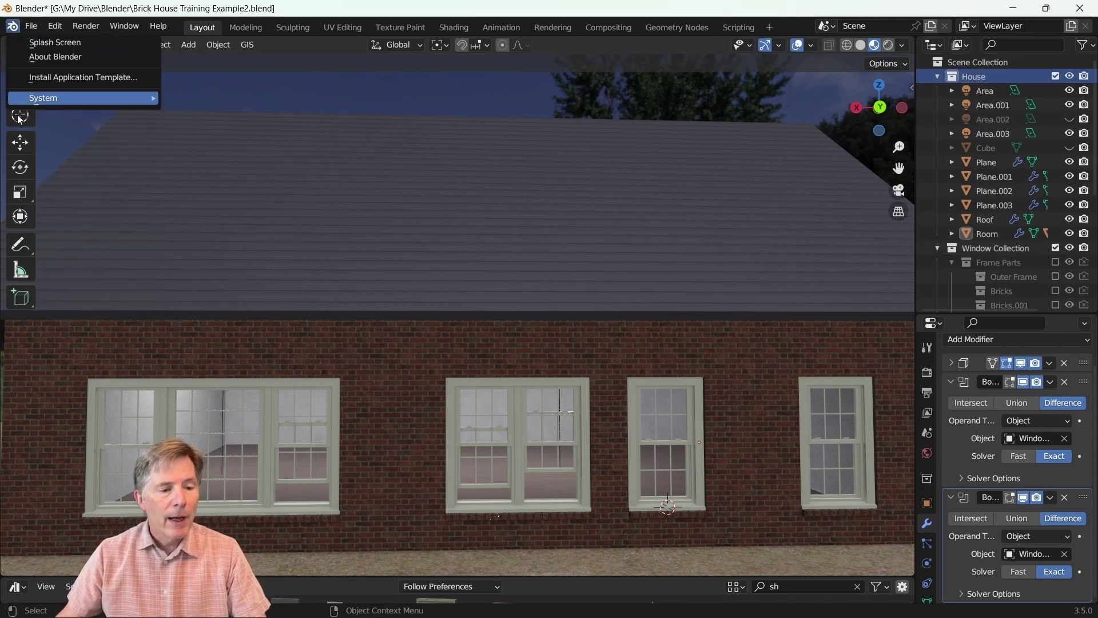
click(31, 26)
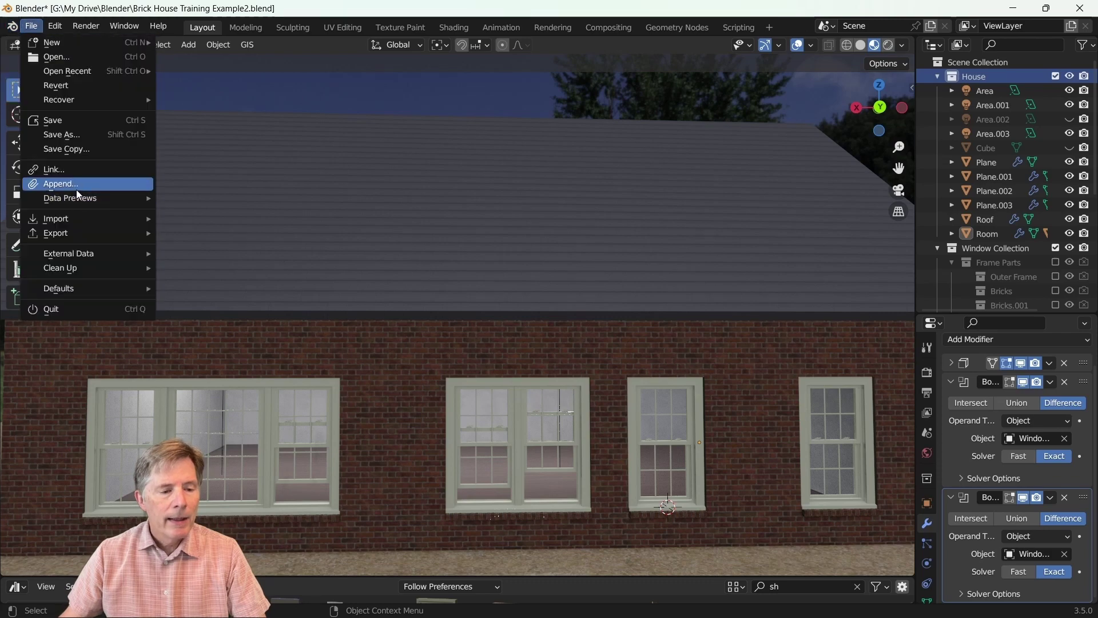
click(76, 188)
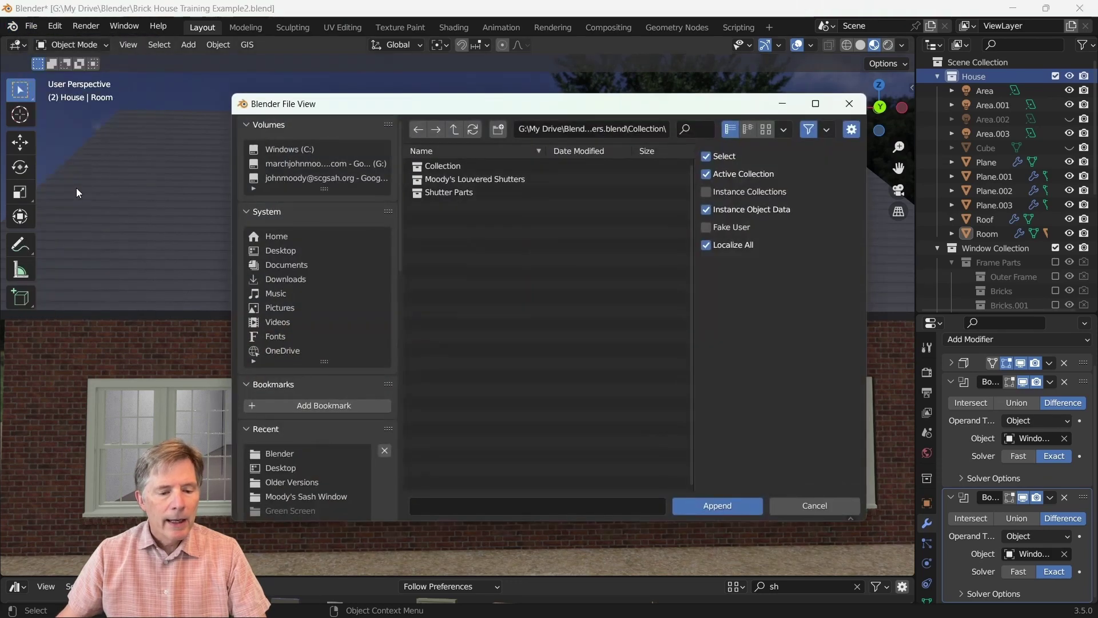
click(286, 498)
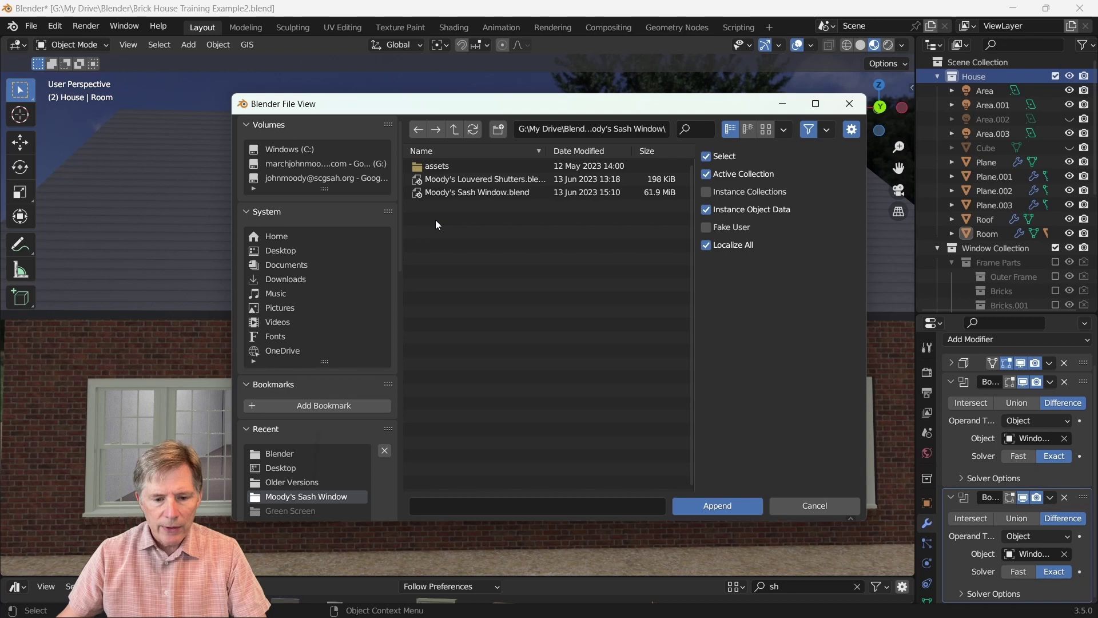
double_click(472, 179)
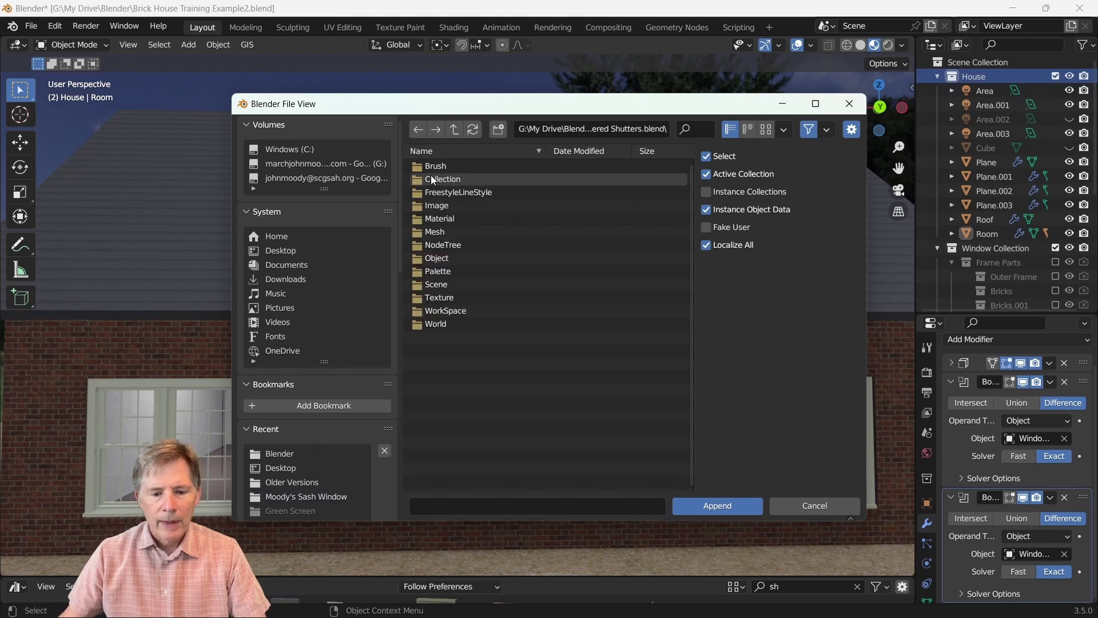
click(434, 180)
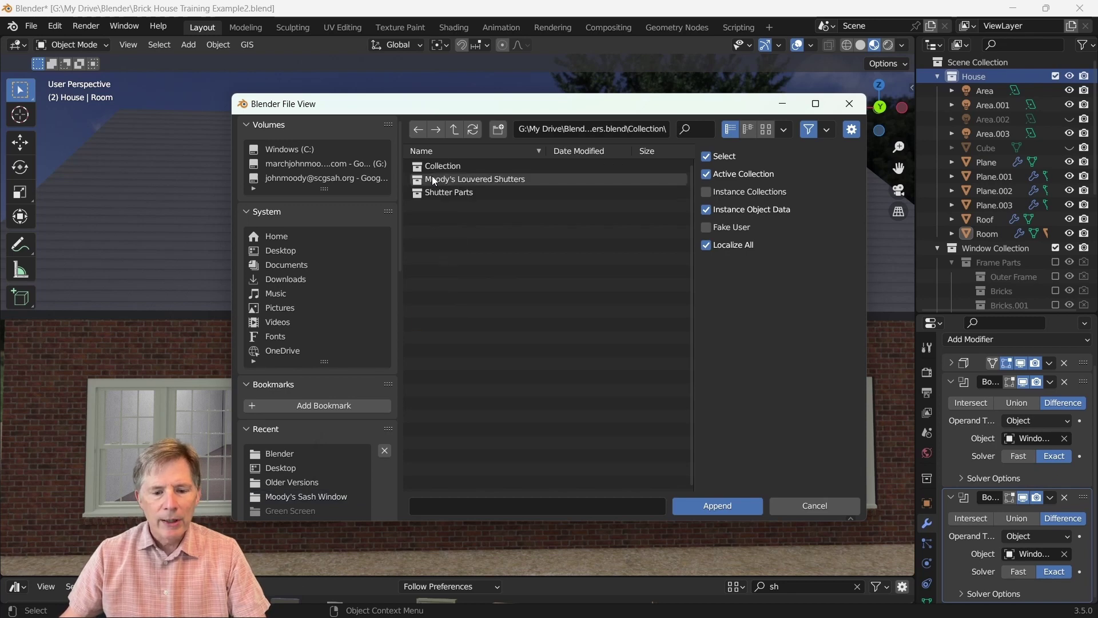
double_click(497, 180)
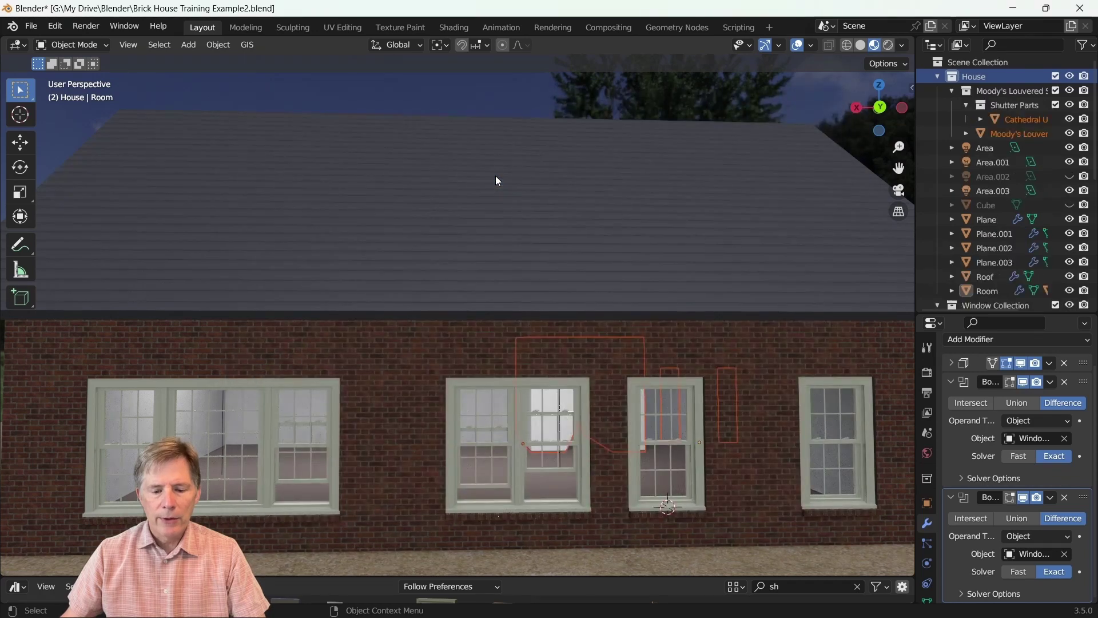
Exclude Shutter Parts and snap the 3D cursor to the wide middle window.
click(1056, 104)
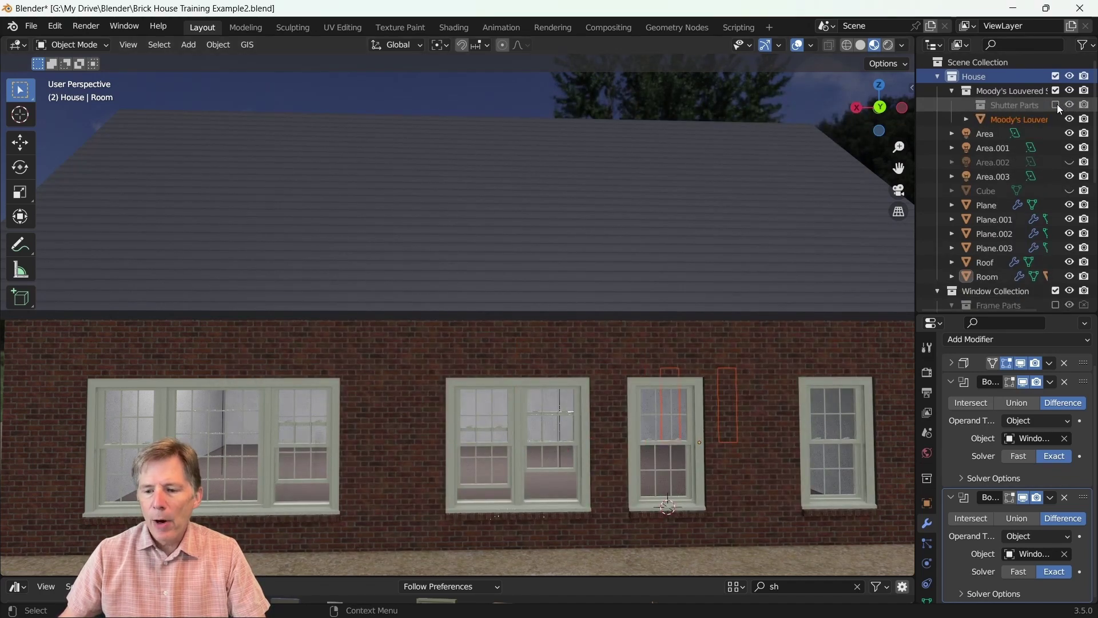
click(1007, 119)
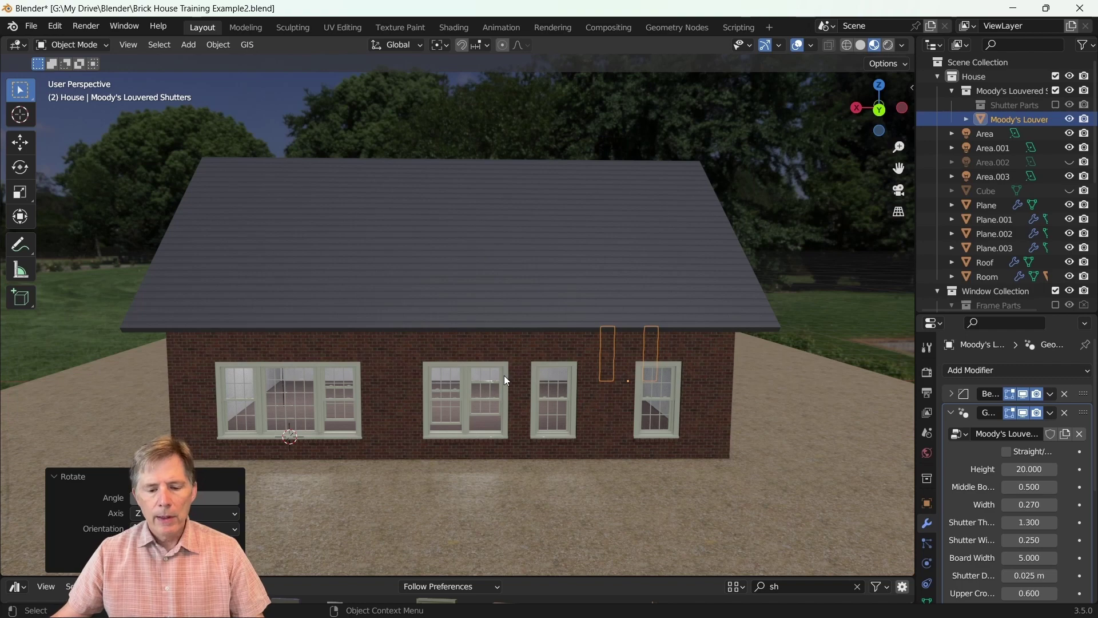
click(475, 372)
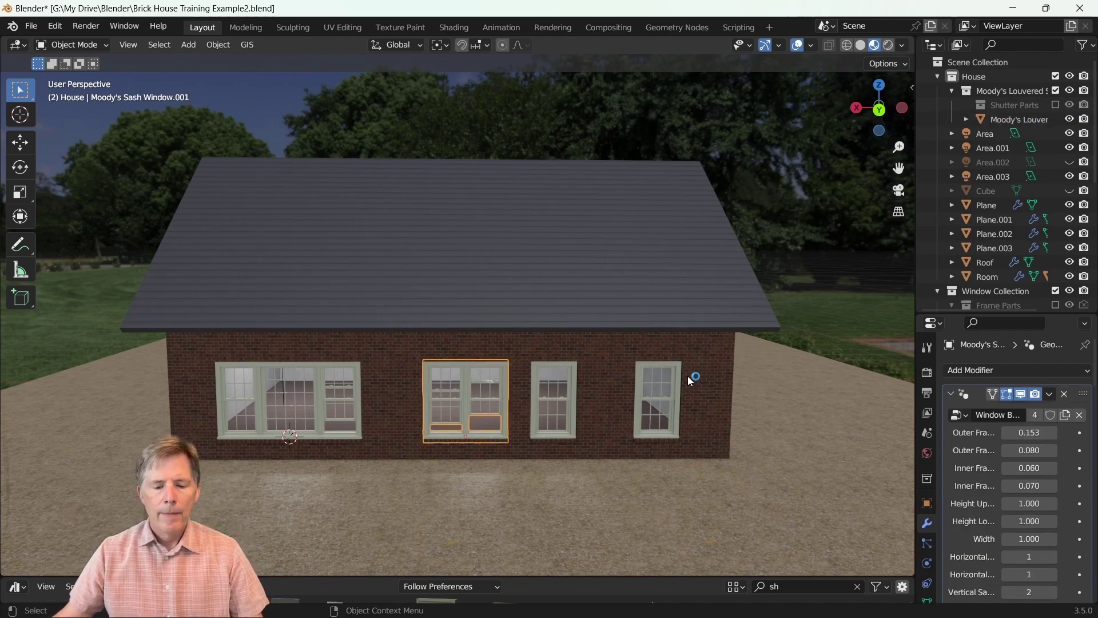
scroll(474, 433, up, 2)
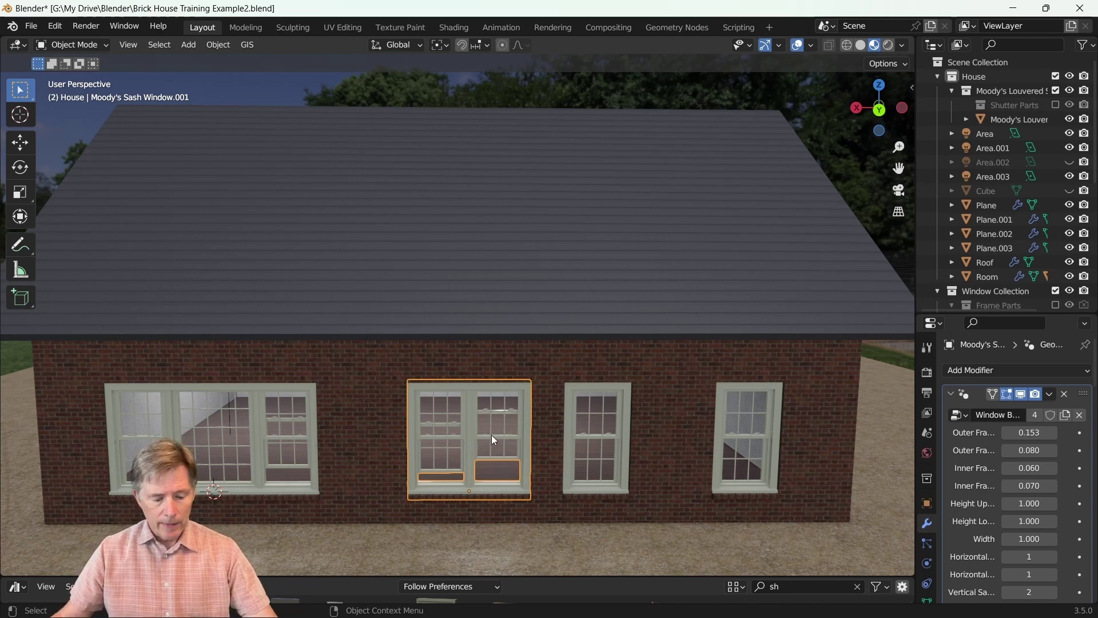
key(shift)
key(shift+s)
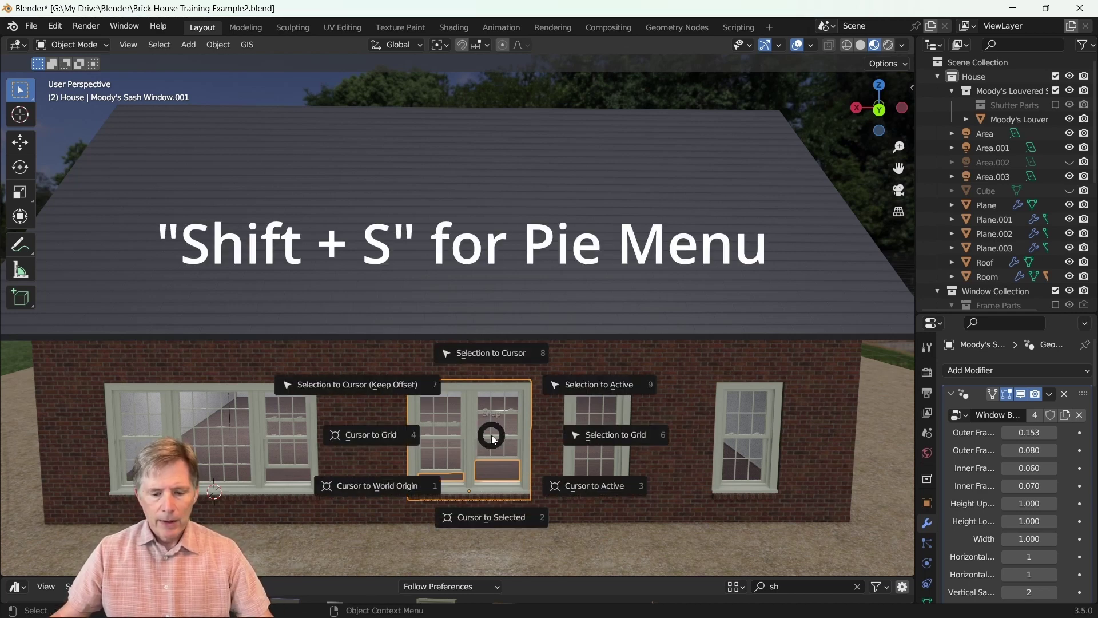
click(493, 518)
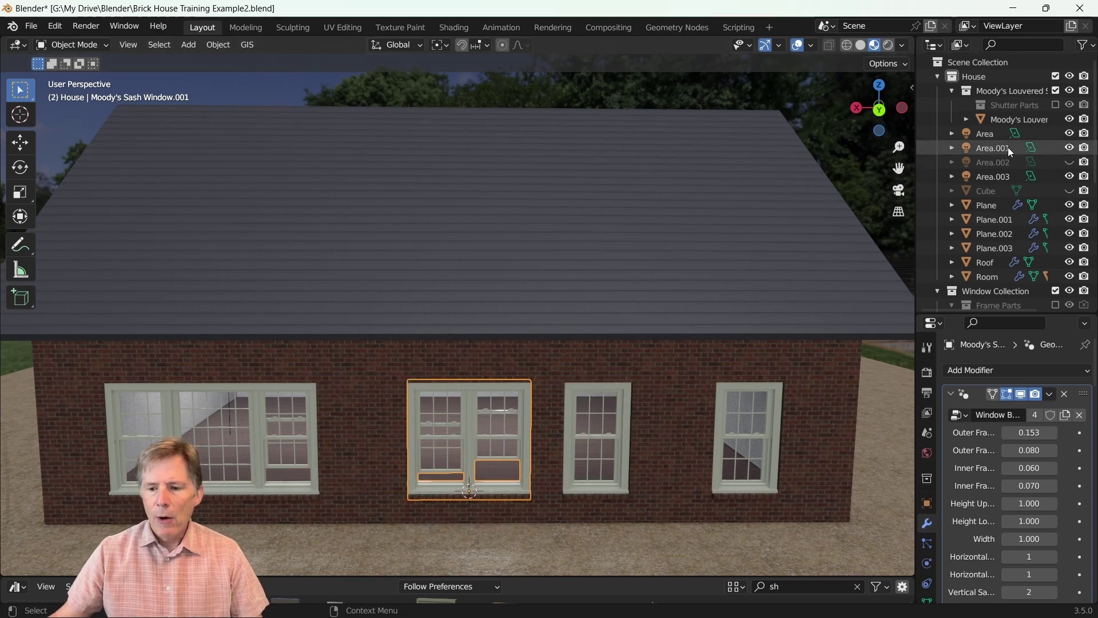
Snap the louvered shutters to the 3D cursor on the middle window.
click(1017, 120)
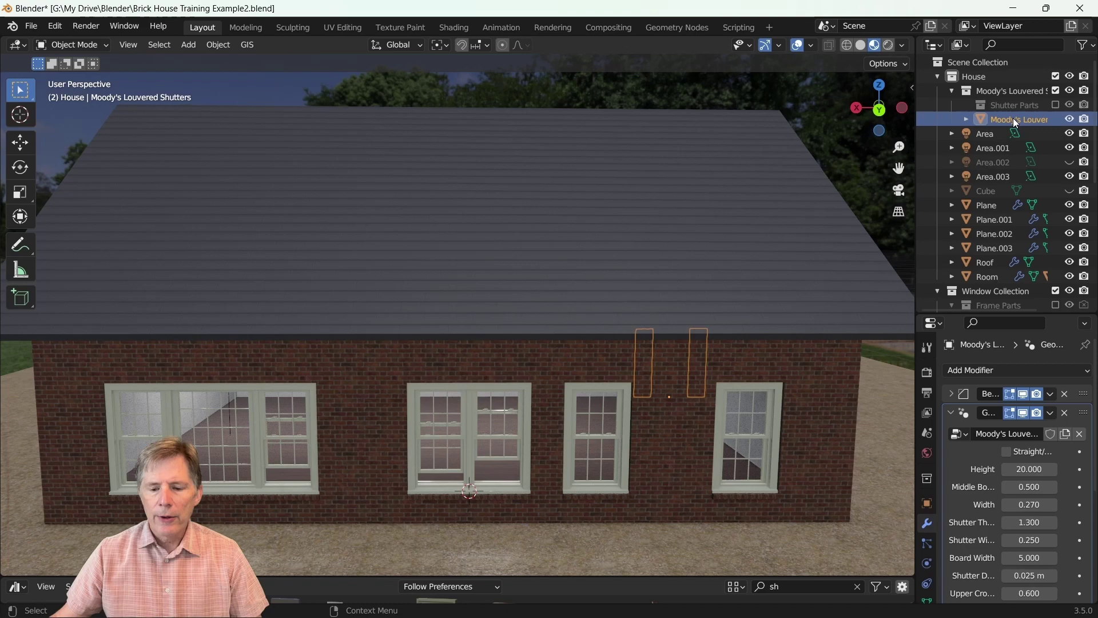
key(shift+s)
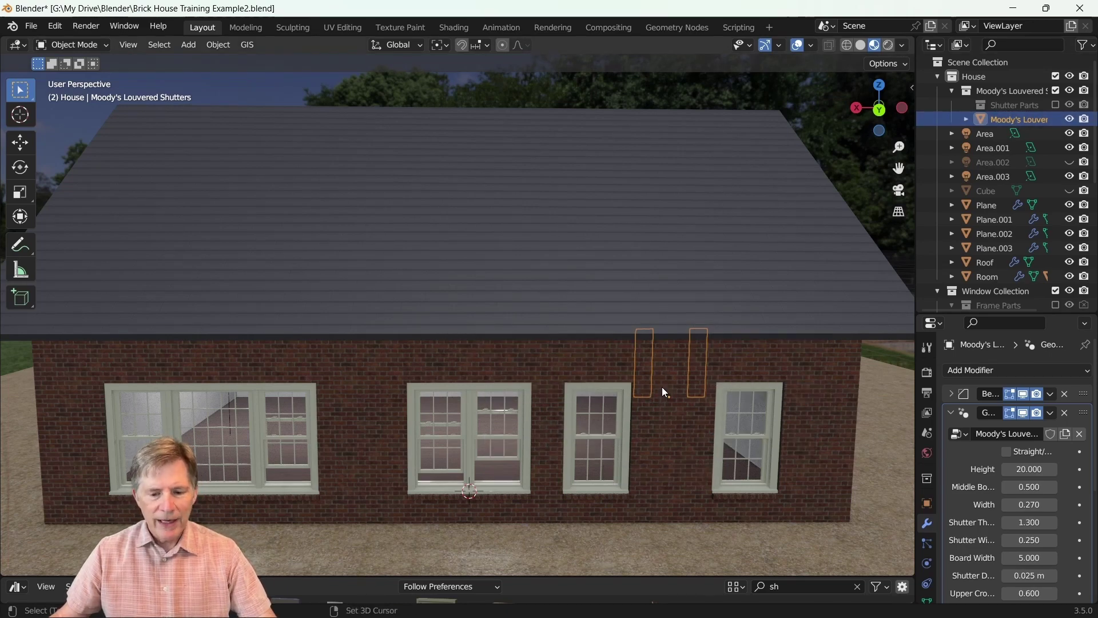
key(shift+s)
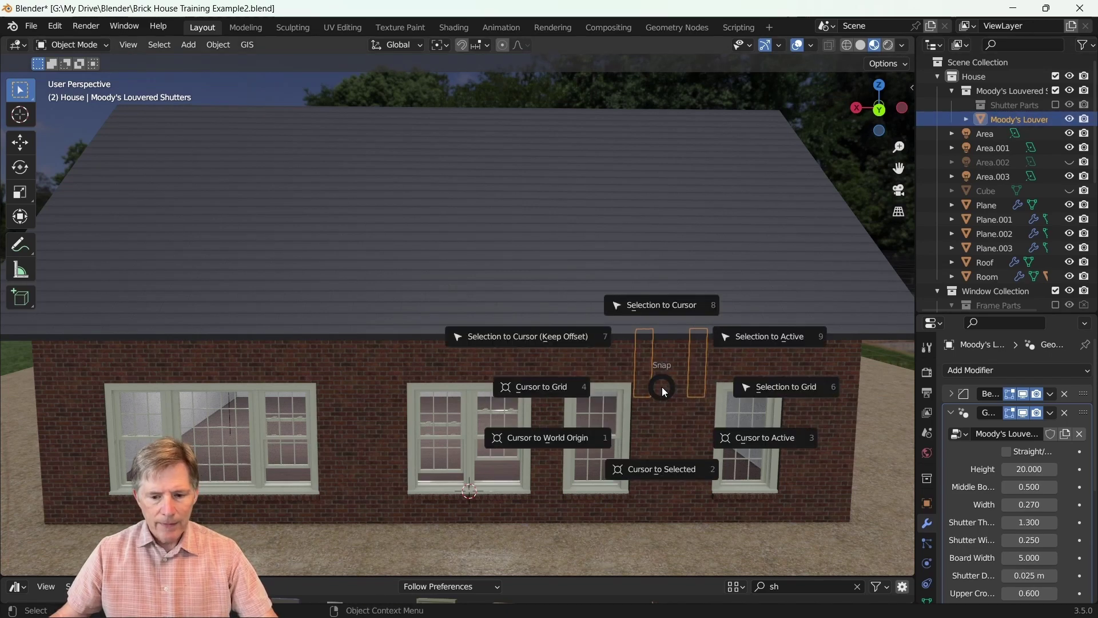
click(666, 312)
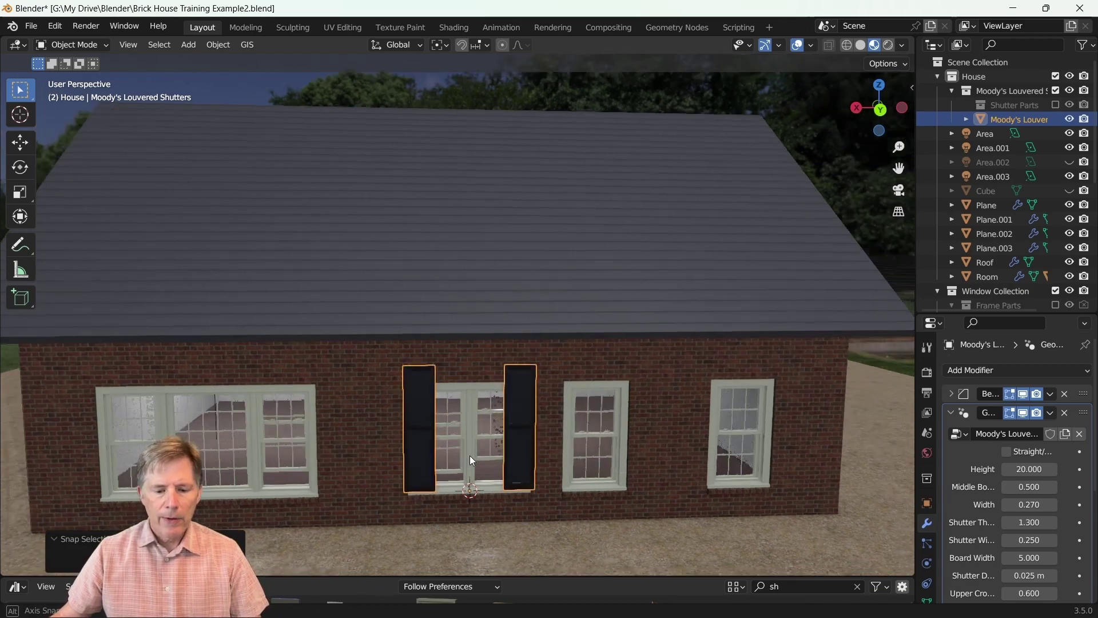
Set the shutters' Width to 0.500 and Height to 16.210, then zoom in to check.
mouse_move(469, 455)
middle_down()
mouse_move(520, 446)
mouse_move(461, 449)
middle_up()
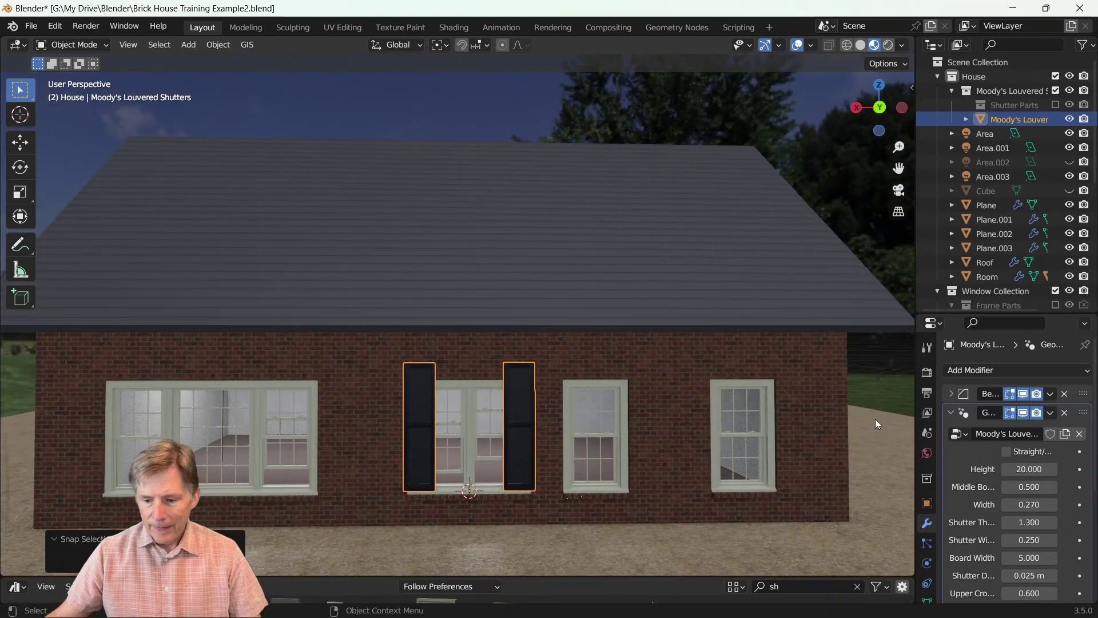
drag(1027, 504, 1058, 505)
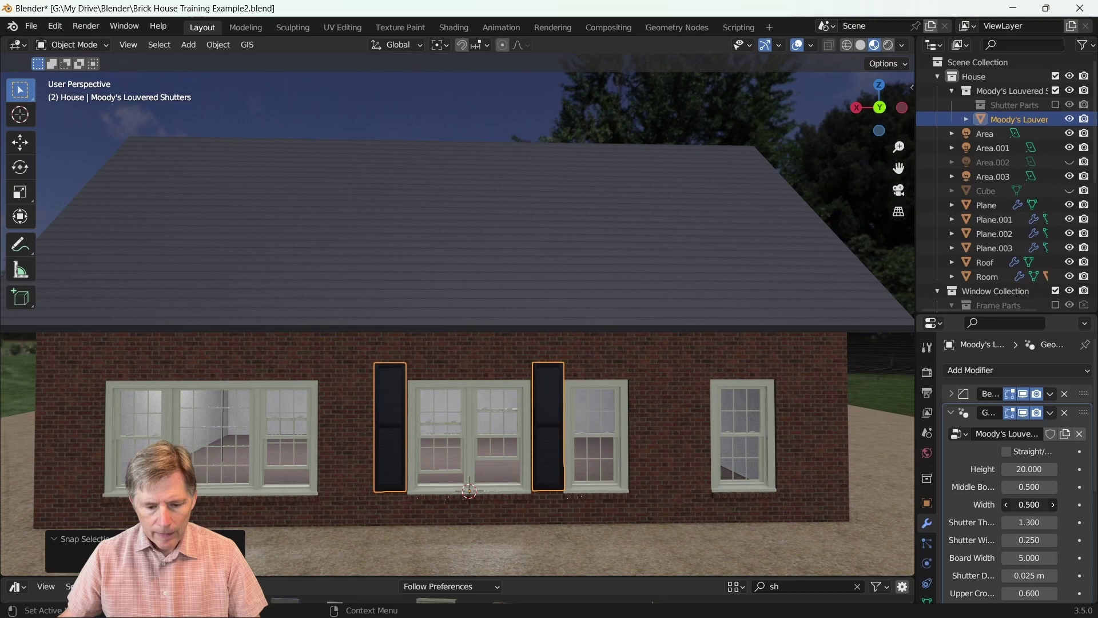
scroll(530, 421, up, 3)
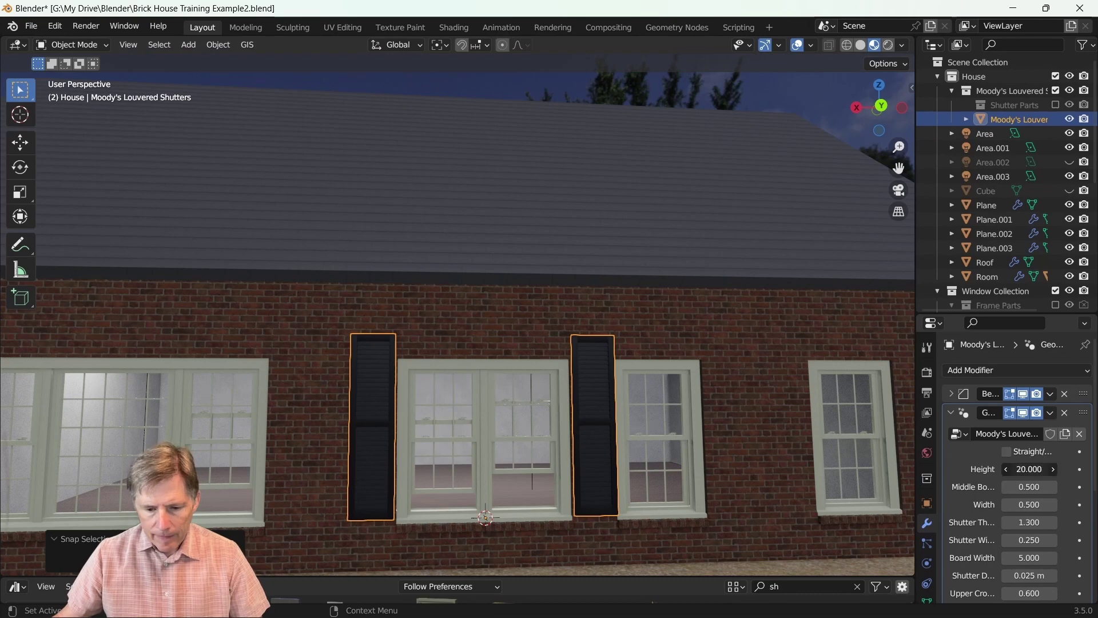
mouse_move(1029, 468)
mouse_down()
mouse_move(1001, 469)
mouse_move(1023, 469)
mouse_up()
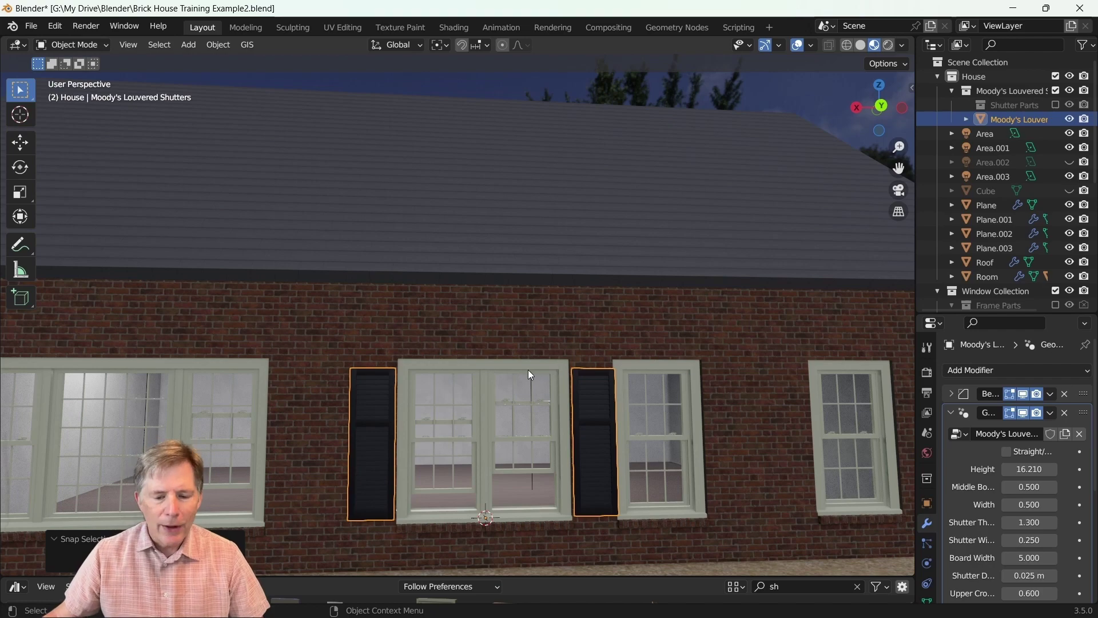
scroll(526, 440, up, 3)
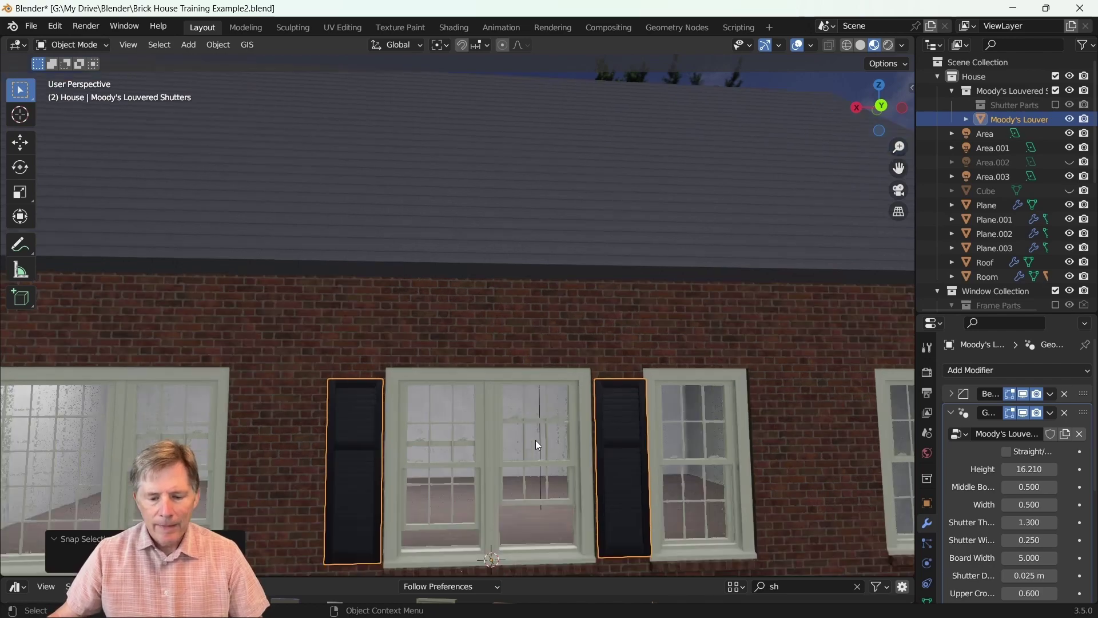
scroll(536, 435, up, 1)
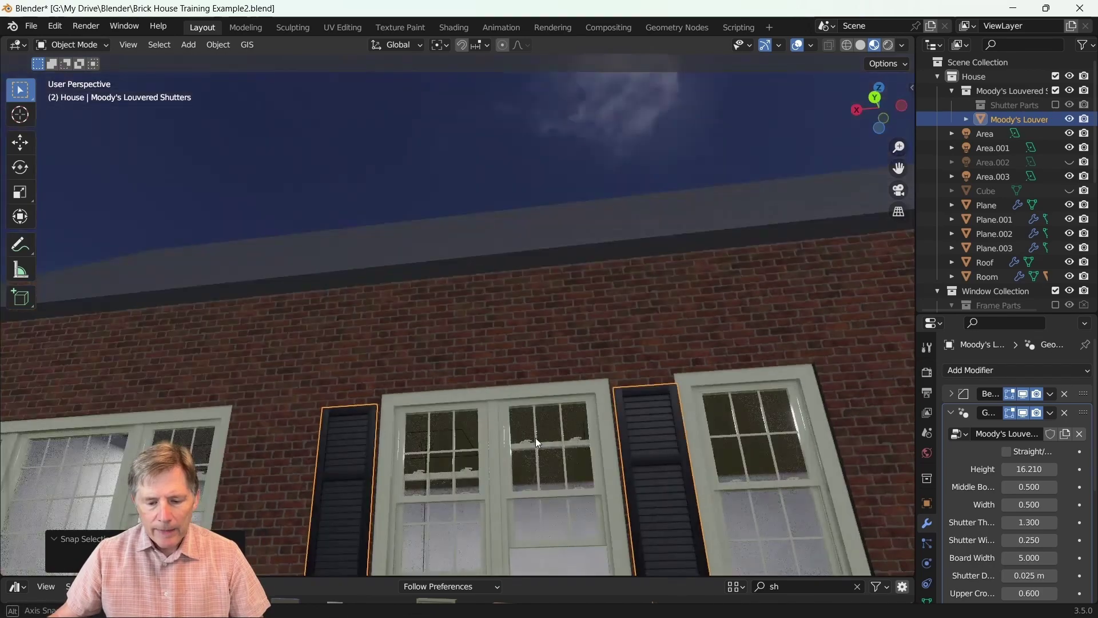
scroll(622, 497, up, 1)
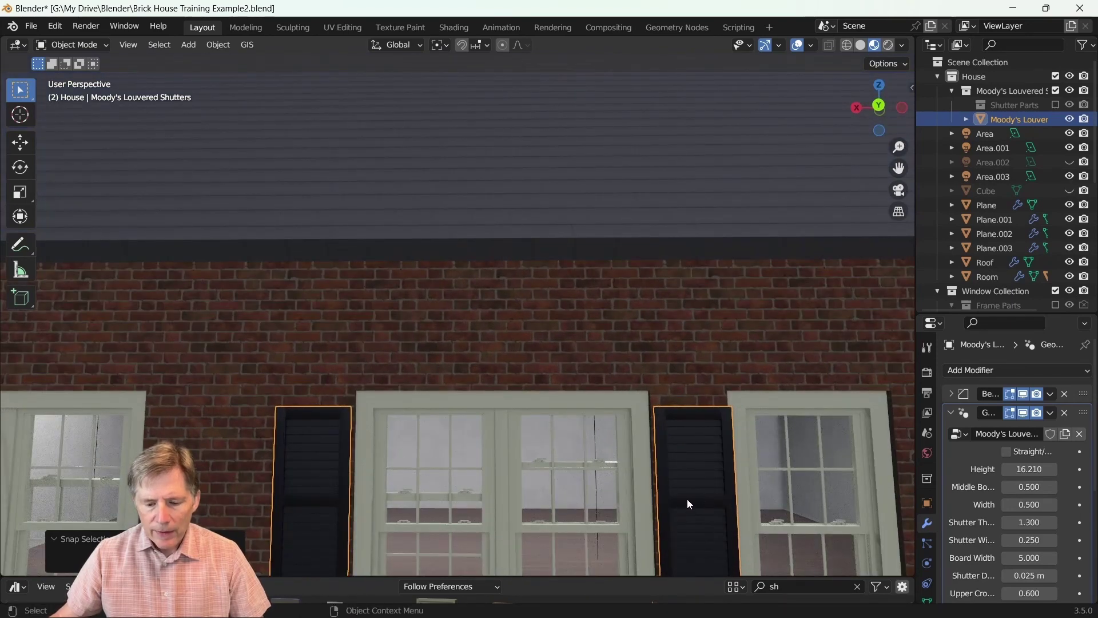
In Solid shading, set Middle Board to 0.400 and Shutter Width to 0.230.
click(860, 47)
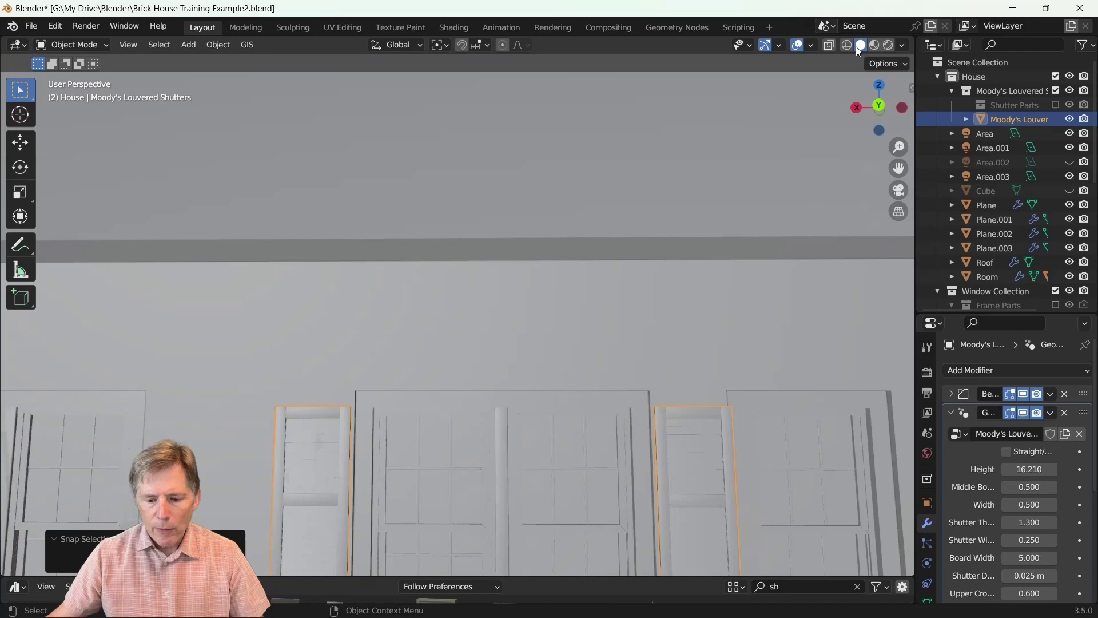
shift+scroll(637, 430, down, 2)
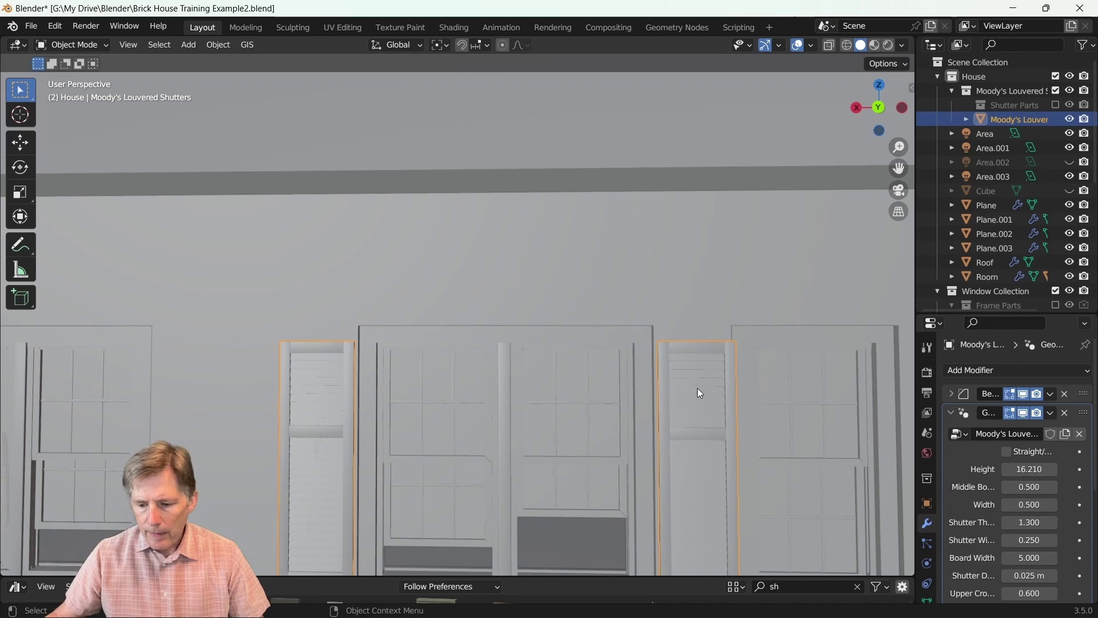
drag(1029, 487, 1015, 487)
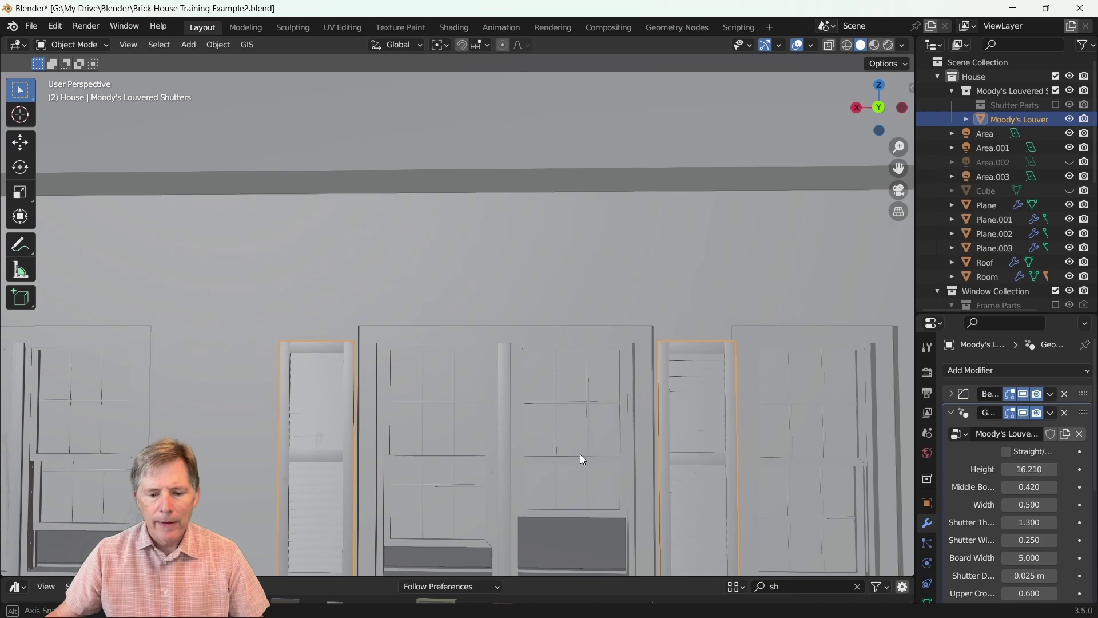
scroll(564, 479, down, 3)
shift+middle_drag(712, 381, 645, 290)
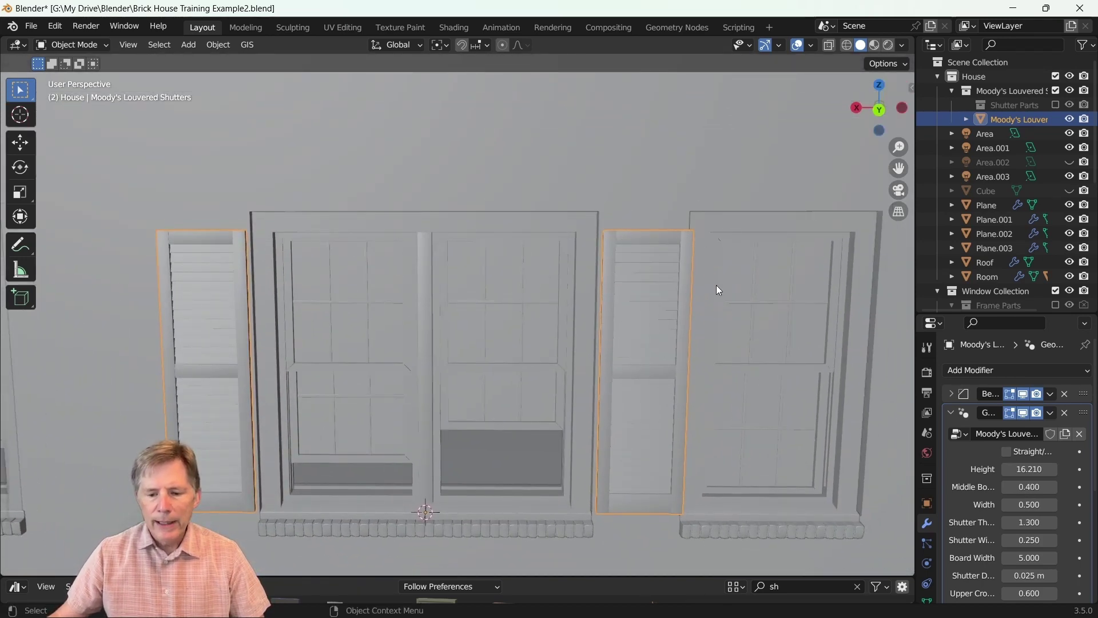
scroll(983, 535, down, 1)
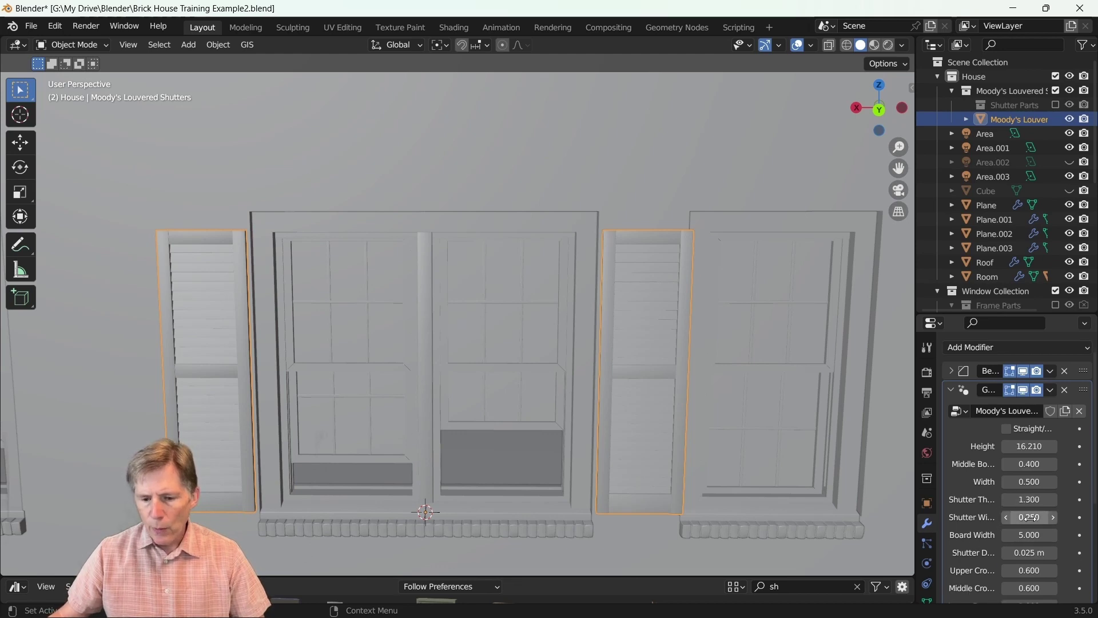
drag(1030, 518, 1020, 517)
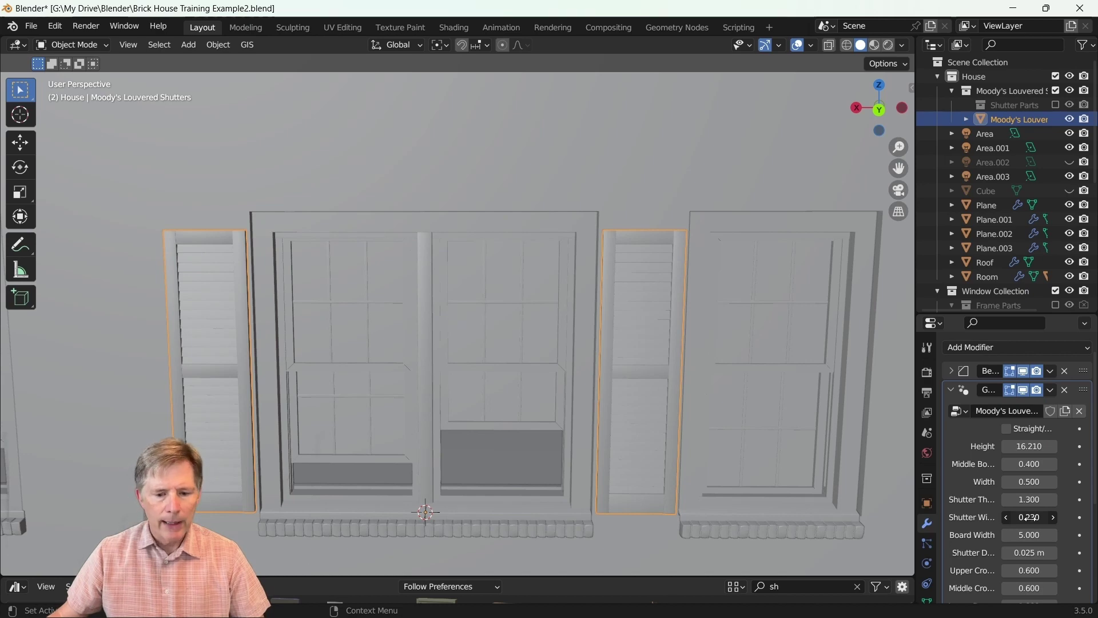
middle_drag(677, 368, 691, 334)
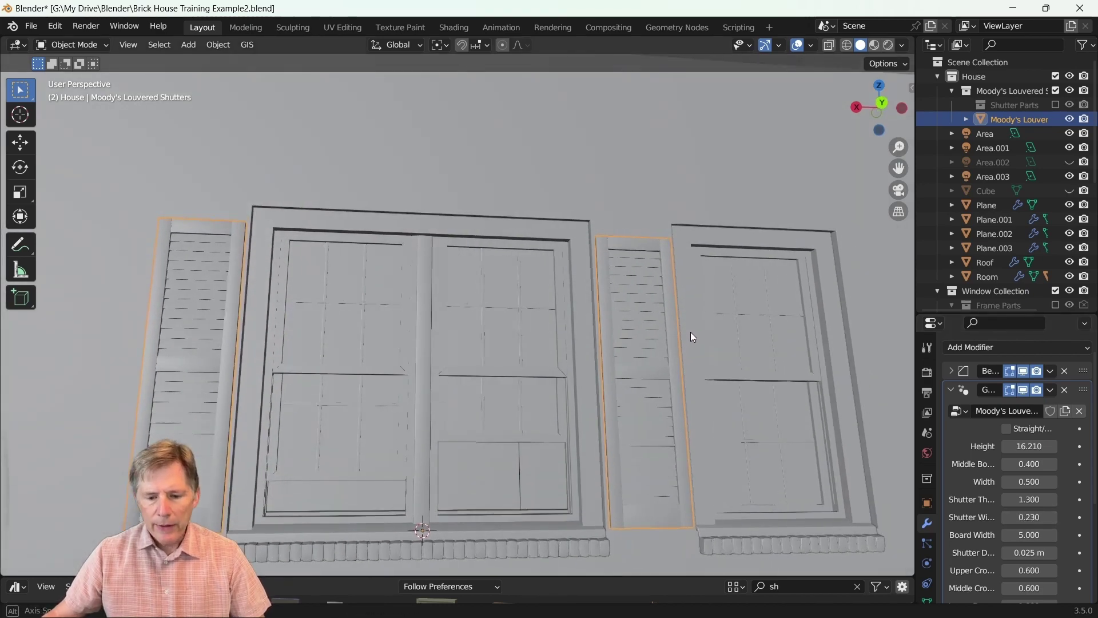
Return to Material Preview and set Shutter Depth to 0.022 m.
click(873, 45)
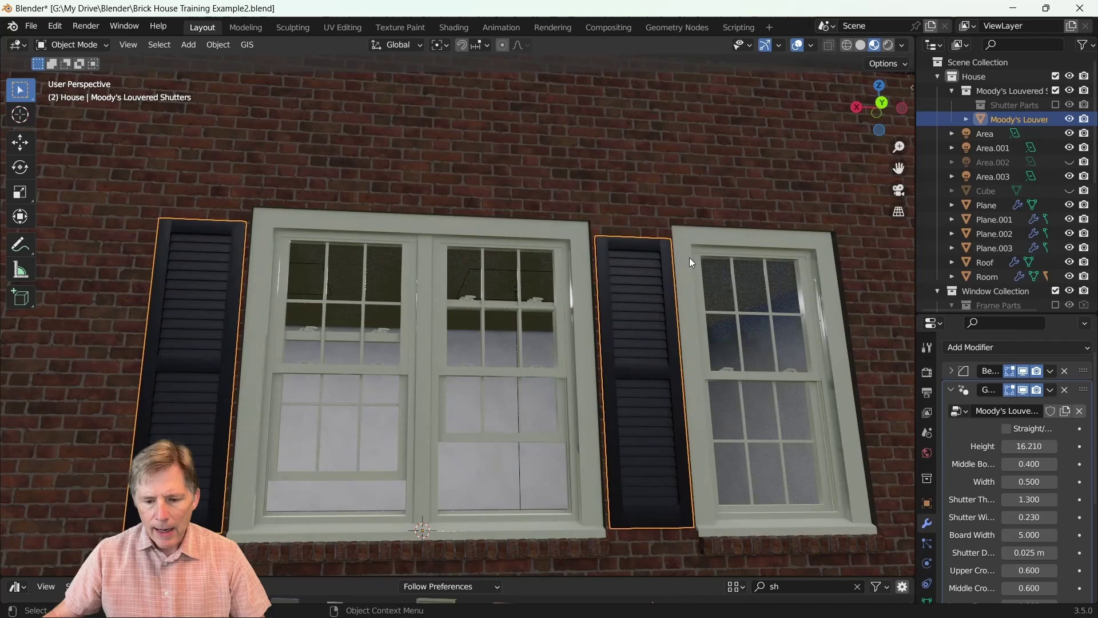
scroll(1006, 538, down, 2)
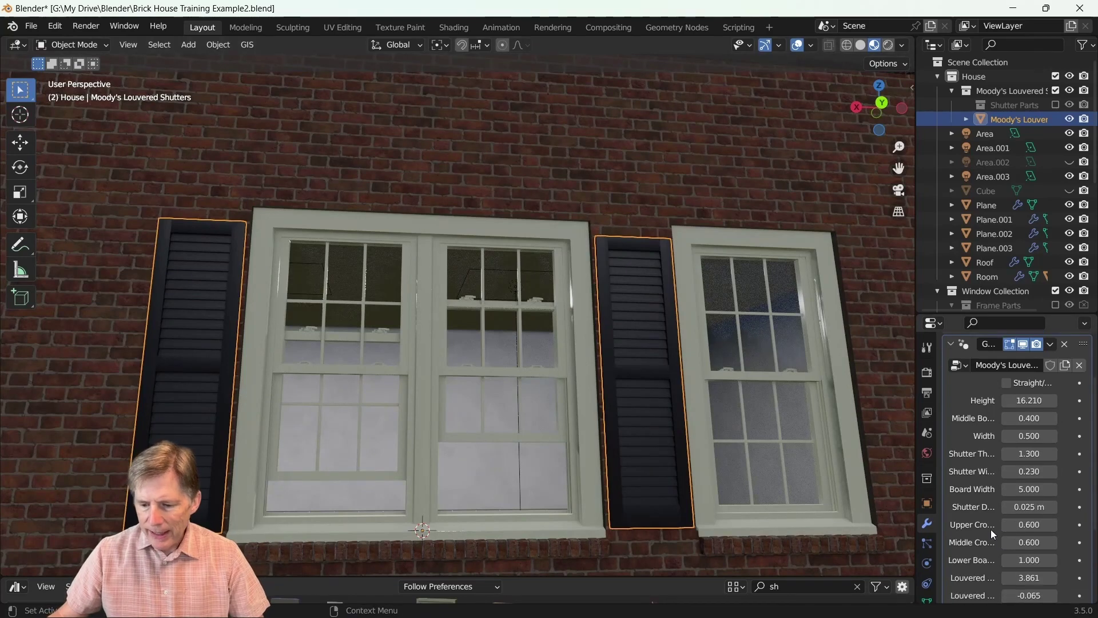
mouse_move(1028, 512)
mouse_down()
mouse_move(1043, 512)
mouse_move(1025, 509)
mouse_up()
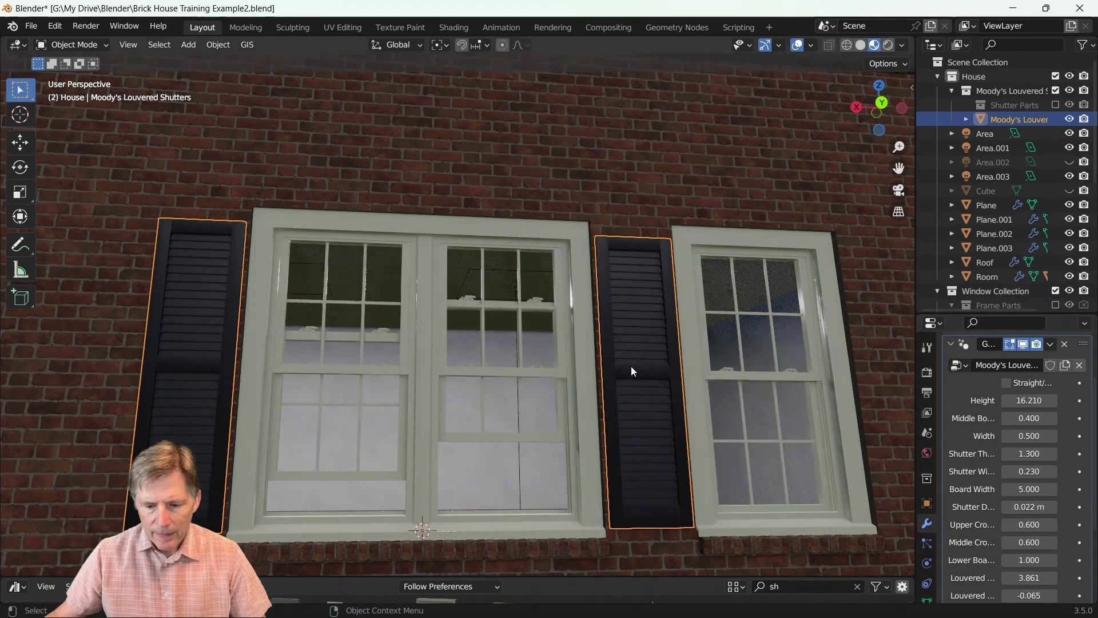
middle_drag(620, 342, 596, 358)
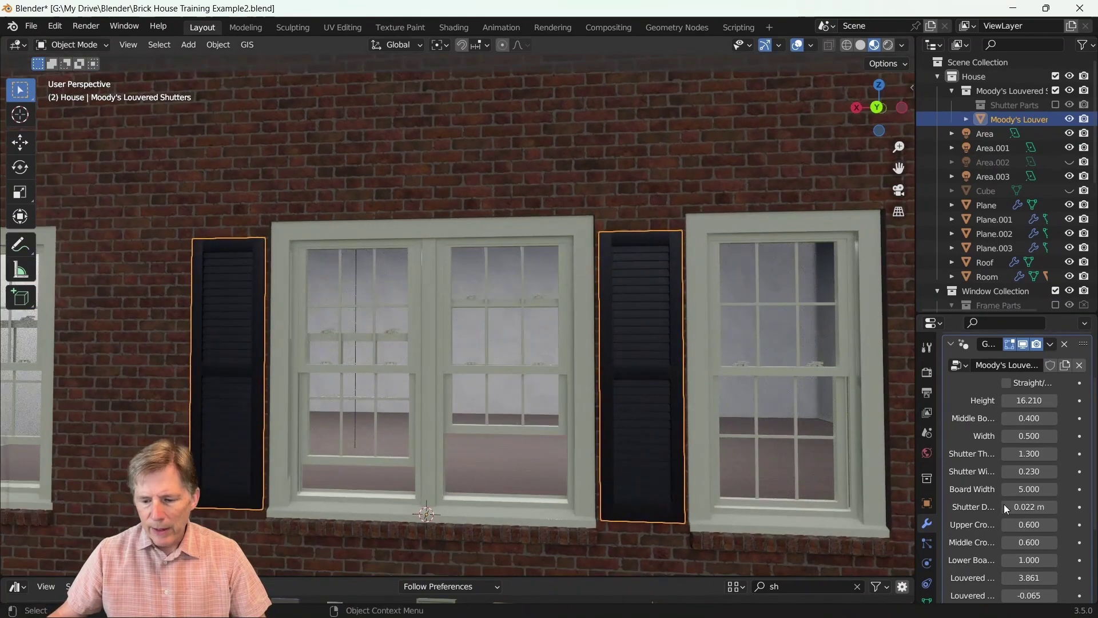
scroll(630, 402, down, 1)
scroll(630, 402, up, 1)
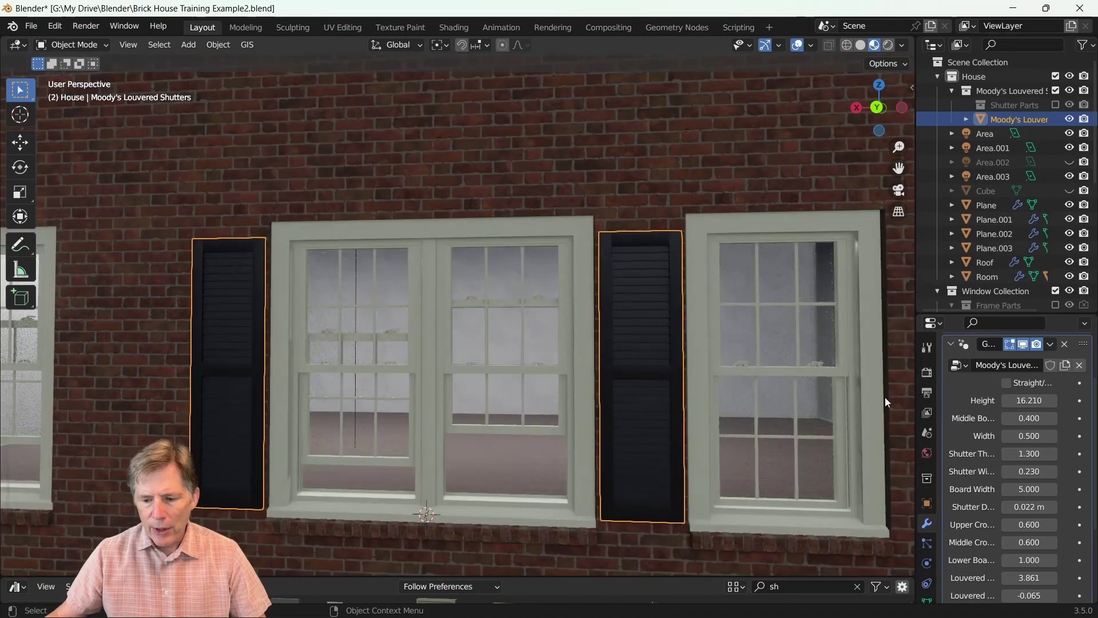
scroll(1004, 513, down, 3)
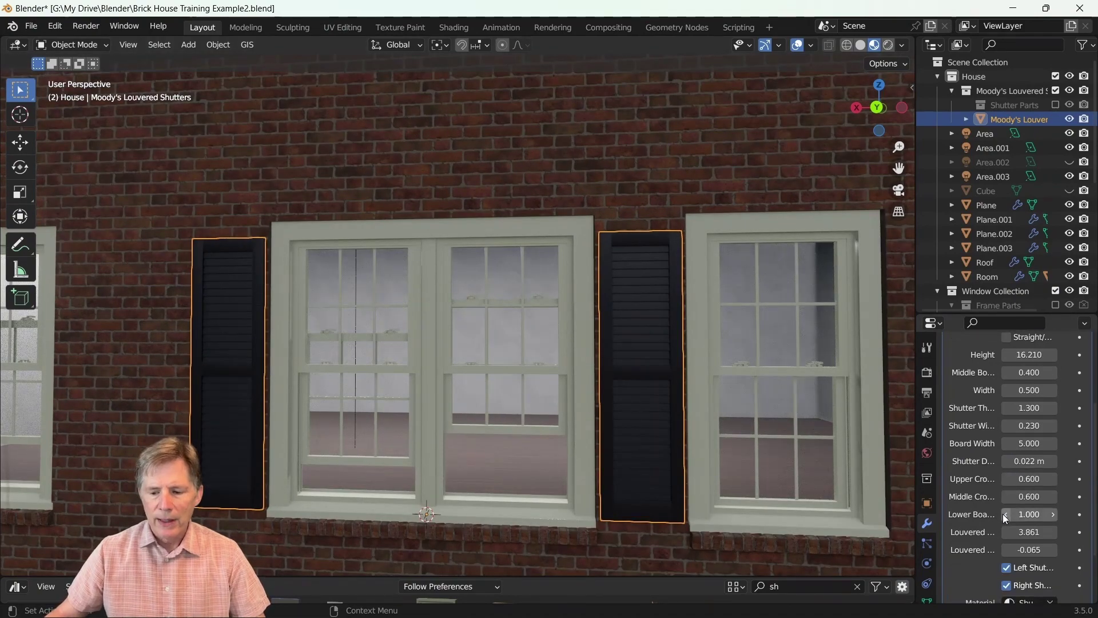
scroll(1004, 518, up, 3)
Orbit, pan and zoom around the house to inspect the arched shutter tops.
middle_drag(575, 310, 668, 305)
scroll(669, 293, up, 4)
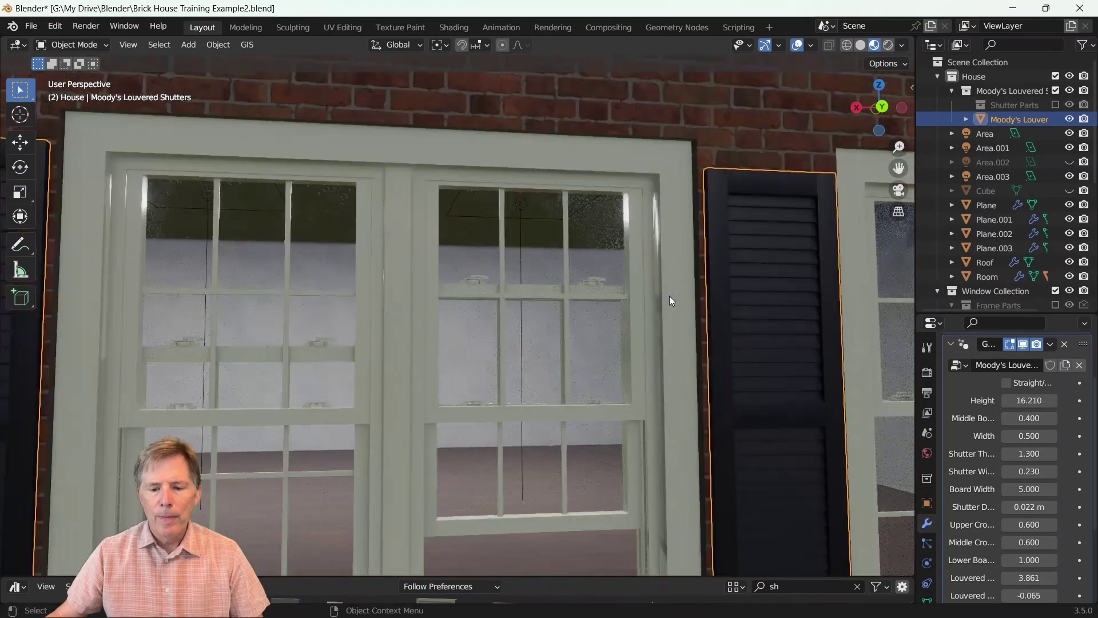
shift+middle_drag(749, 234, 685, 270)
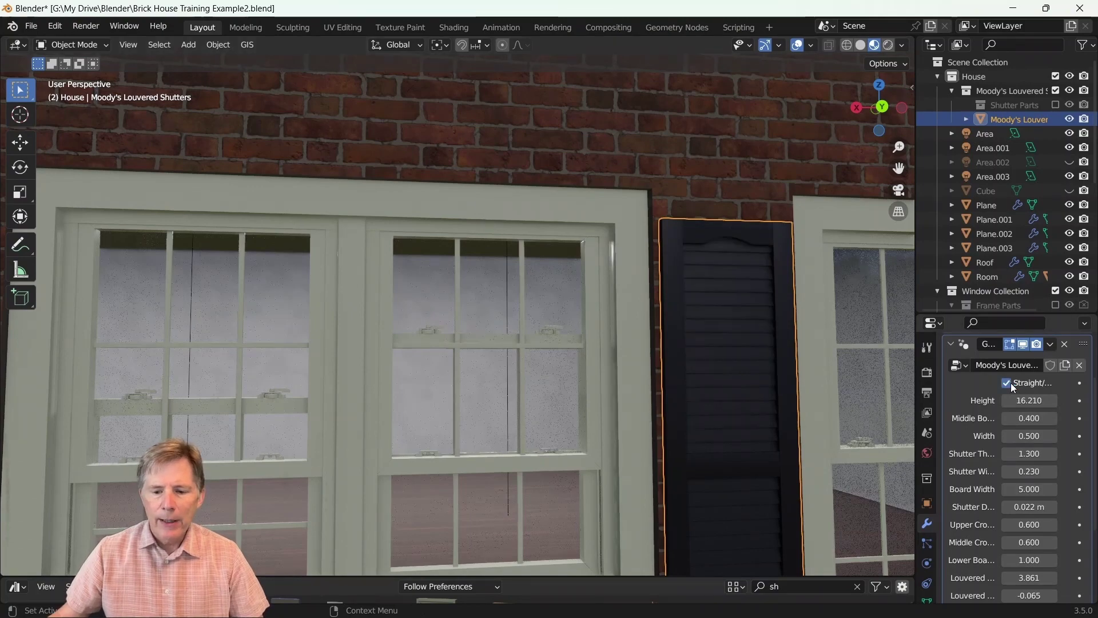
scroll(760, 327, up, 2)
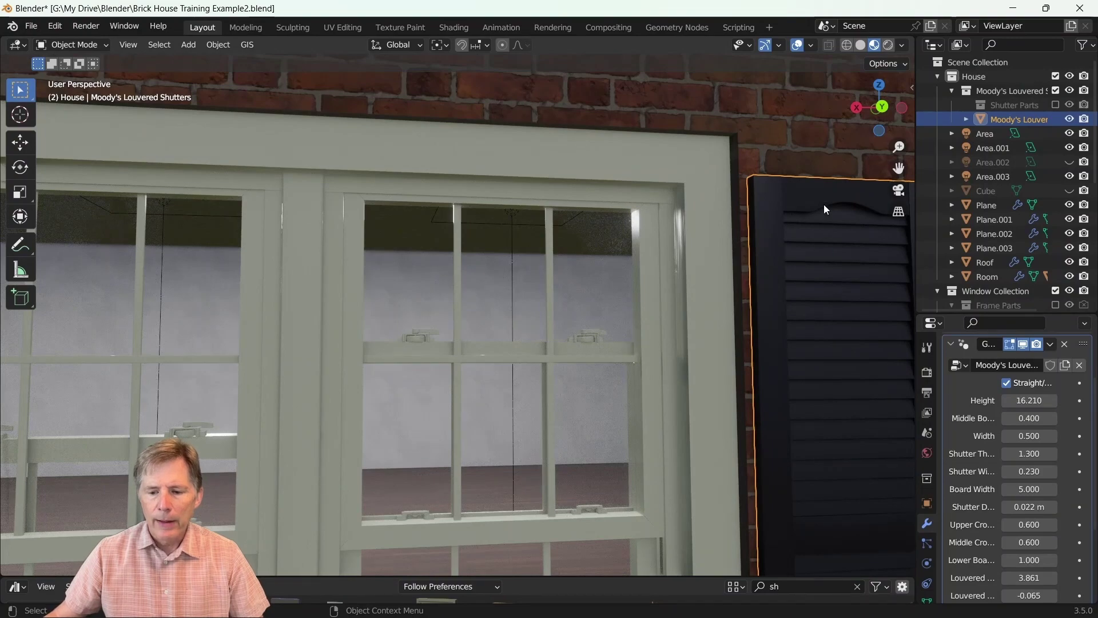
scroll(837, 259, down, 3)
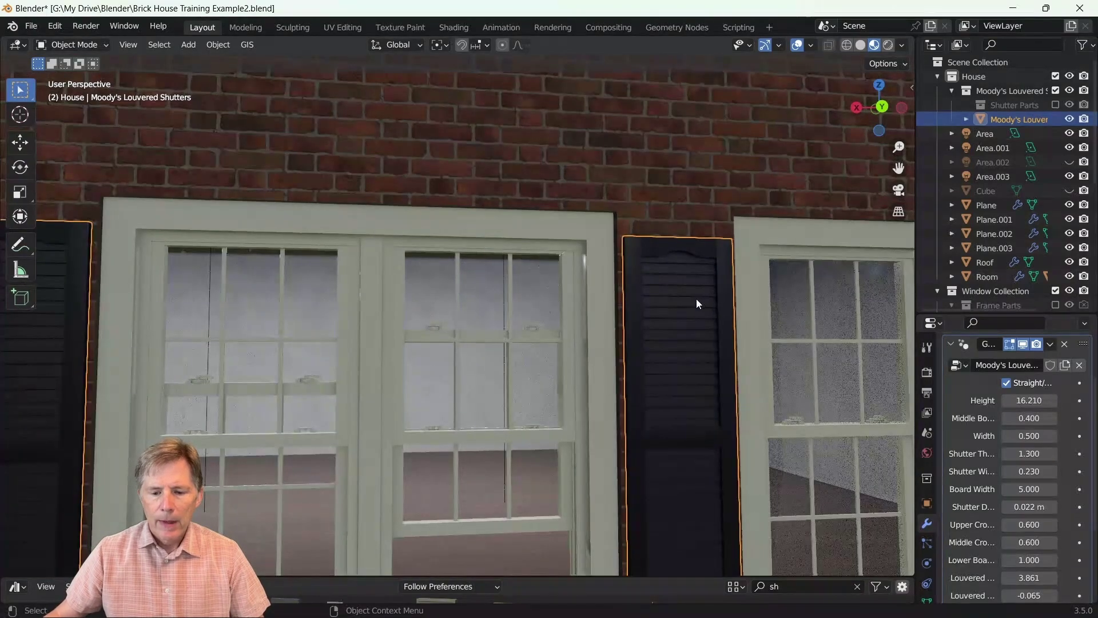
scroll(686, 312, down, 3)
scroll(609, 366, up, 1)
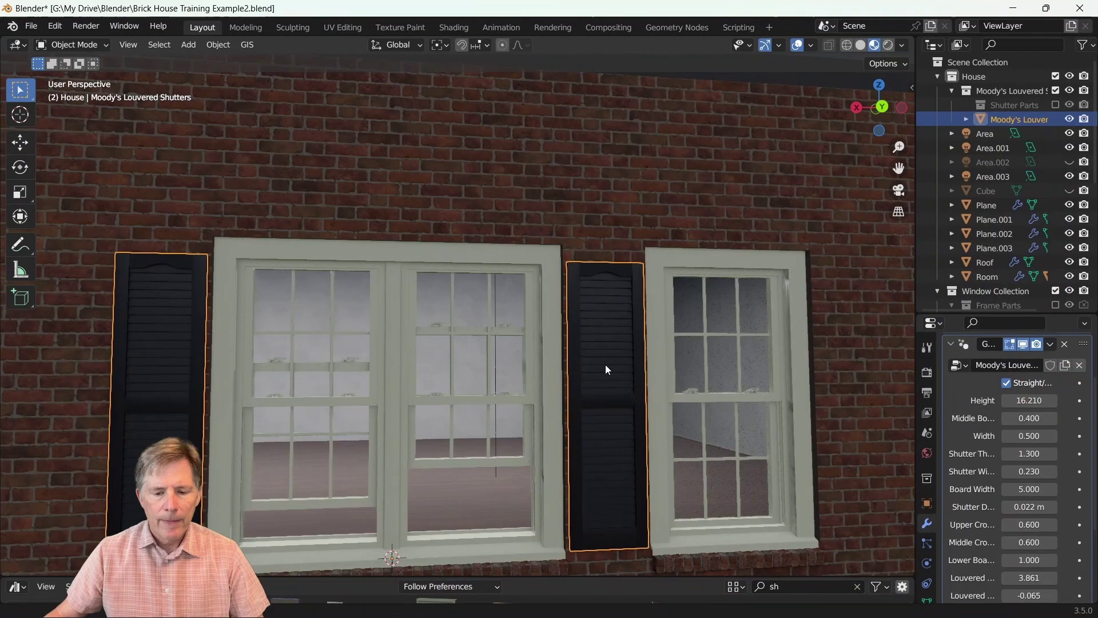
scroll(598, 370, down, 2)
scroll(592, 369, down, 2)
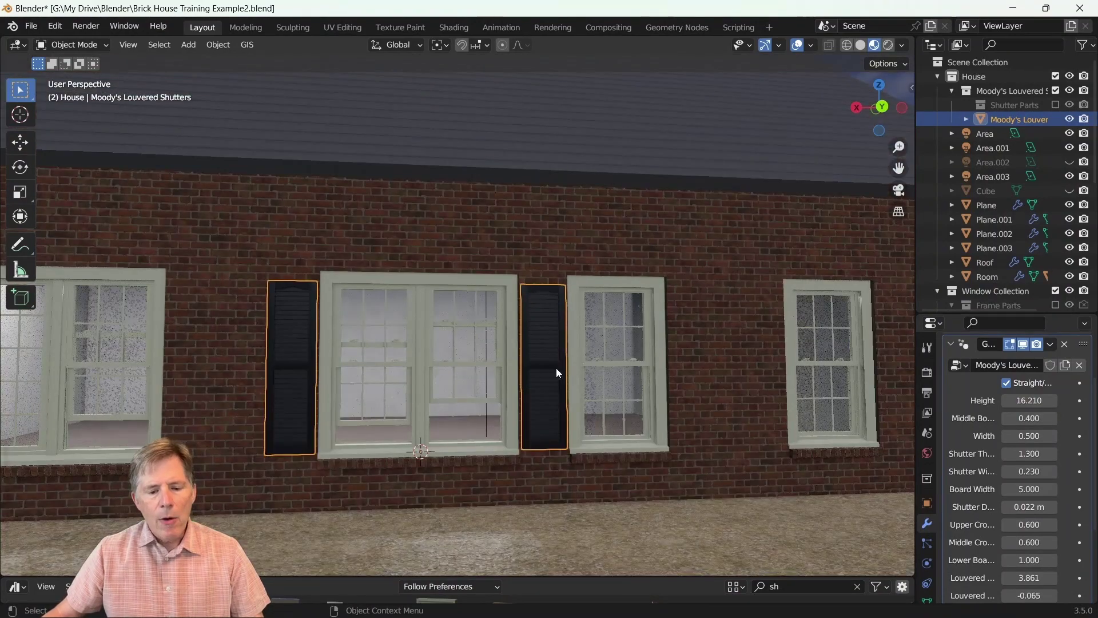
scroll(557, 373, down, 3)
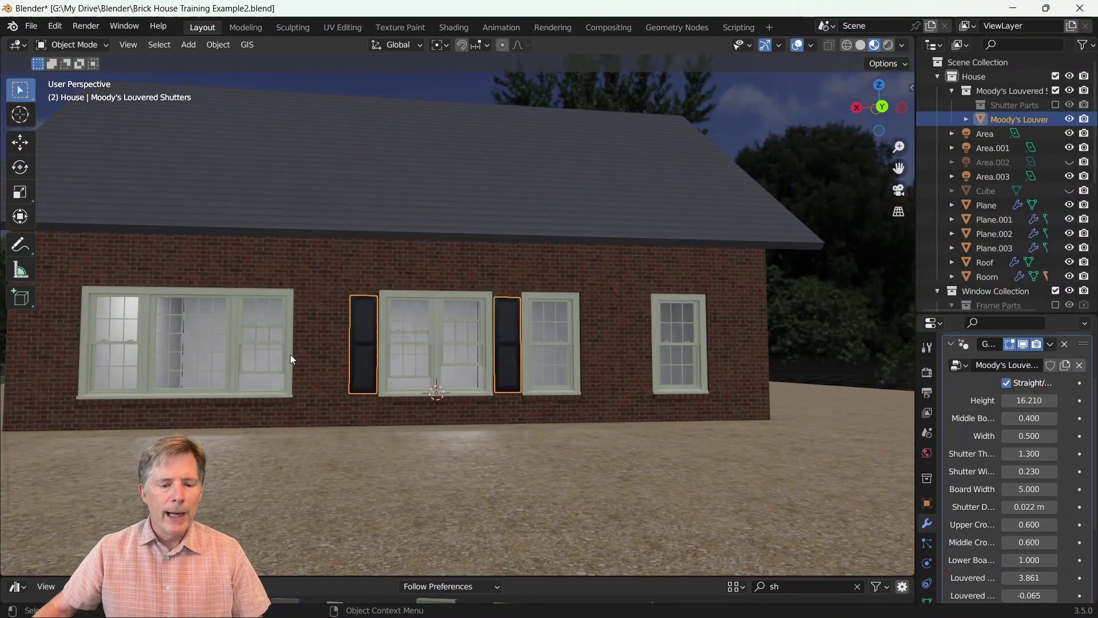
Snap the 3D cursor to the wide left window.
middle_drag(301, 294, 246, 299)
click(250, 298)
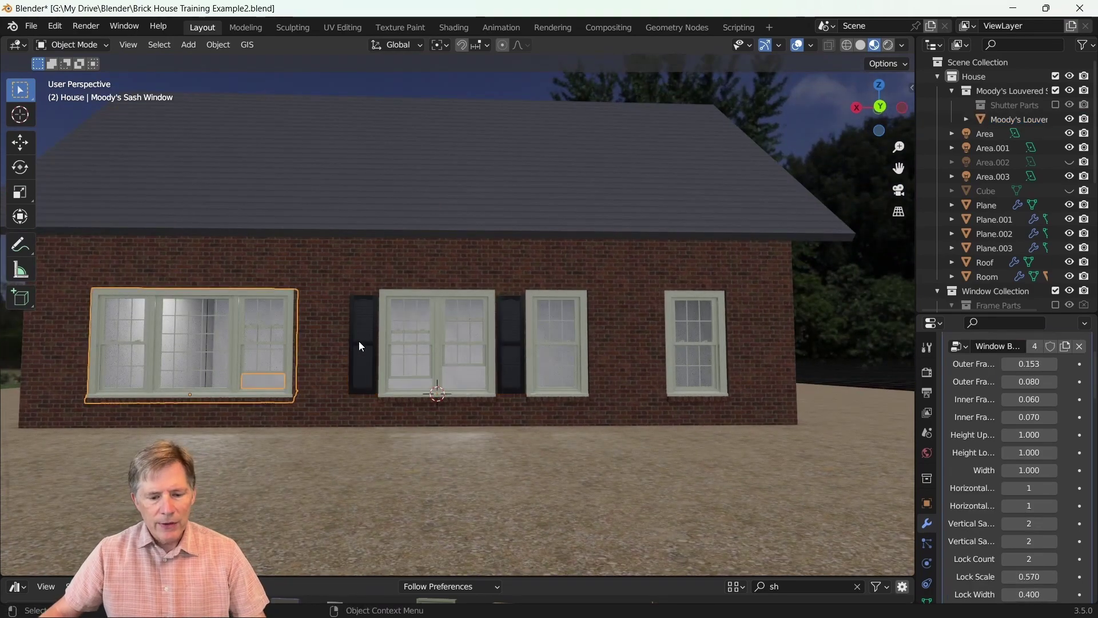
key(shift+s)
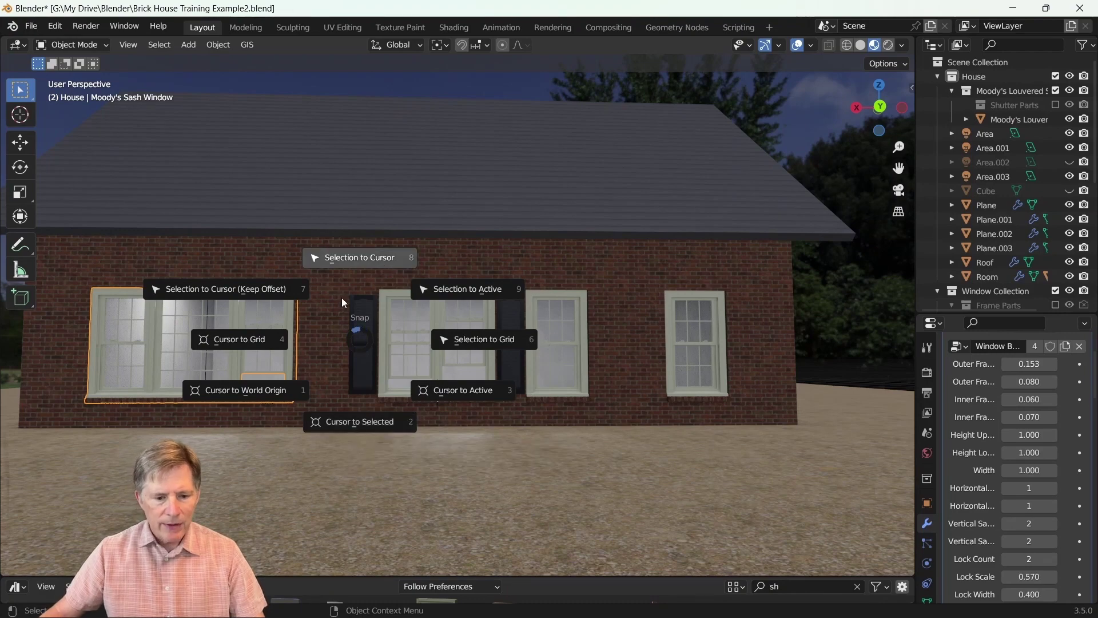
click(359, 424)
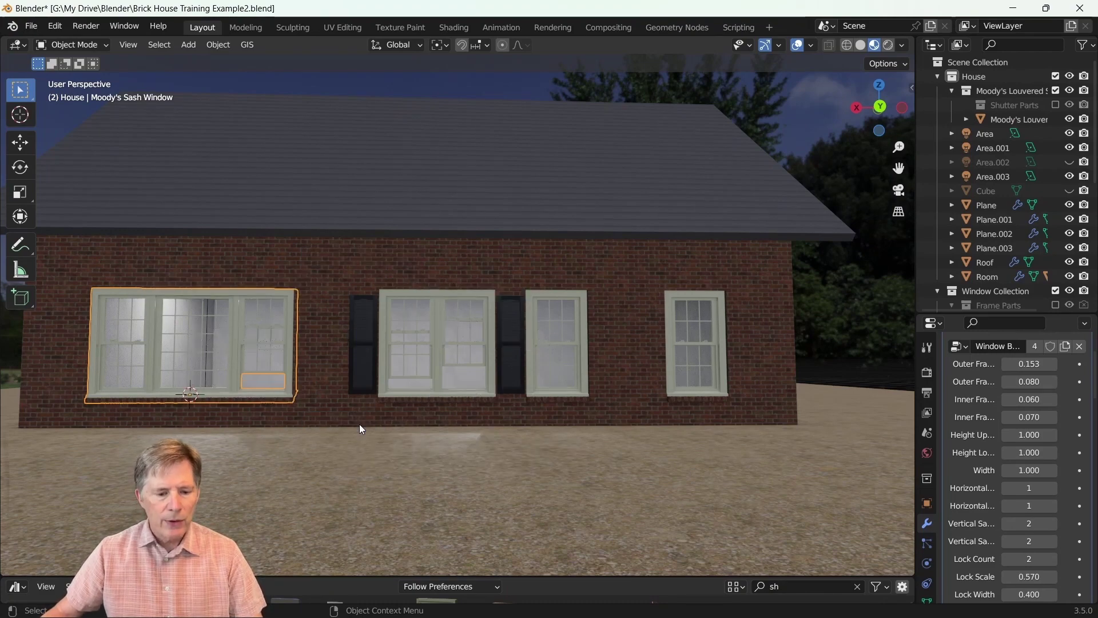
Duplicate the shutter pair onto the left window and widen it to 0.730.
click(361, 355)
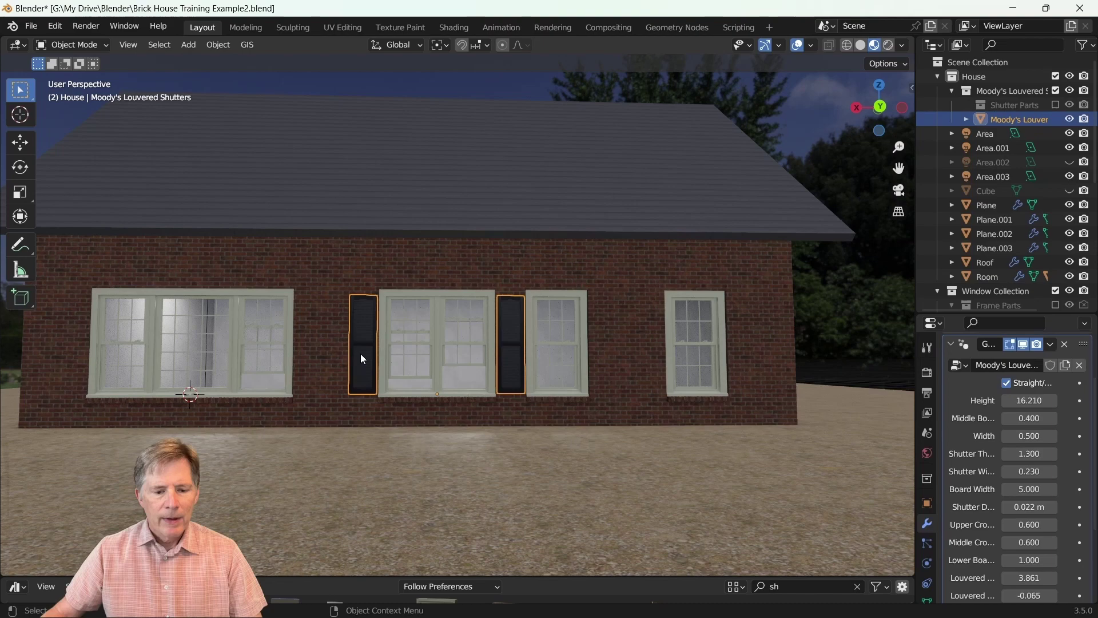
key(shift+d)
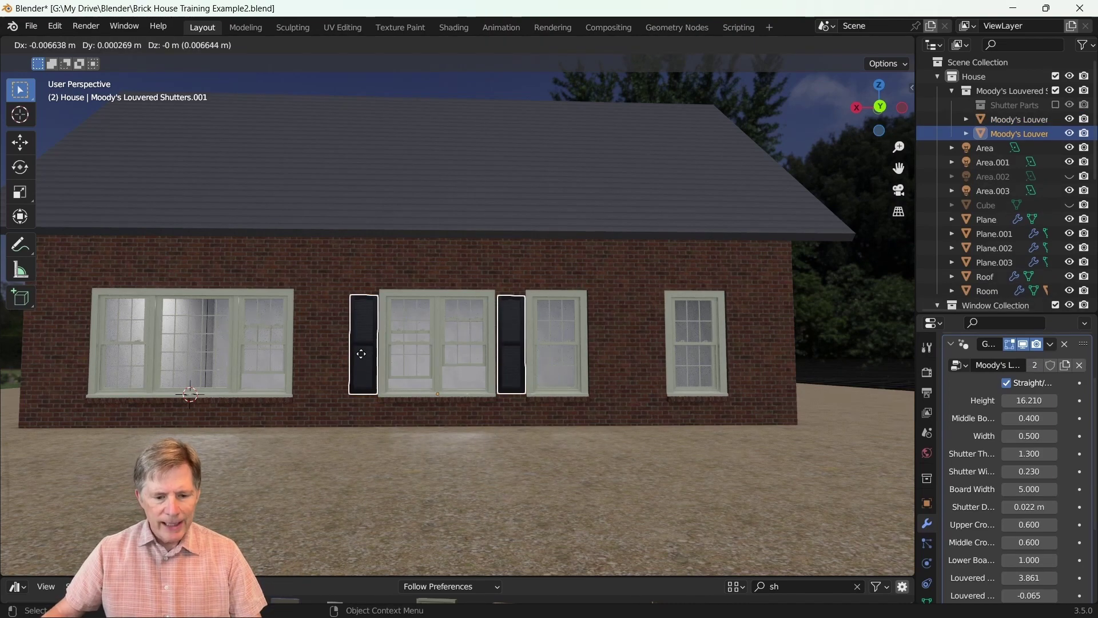
click(362, 356)
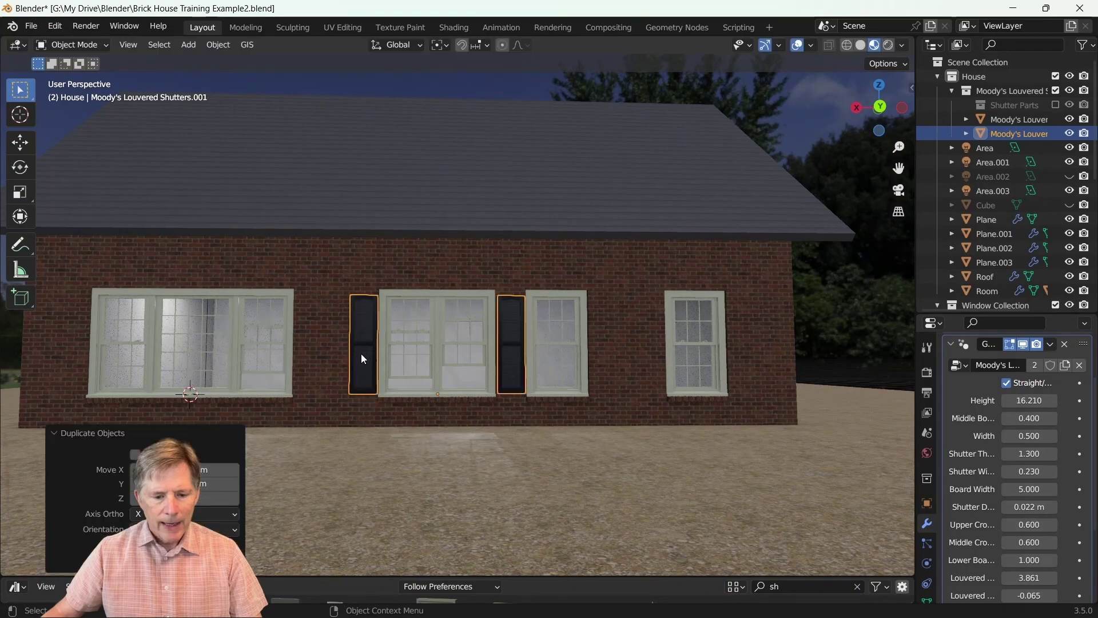
key(shift+s)
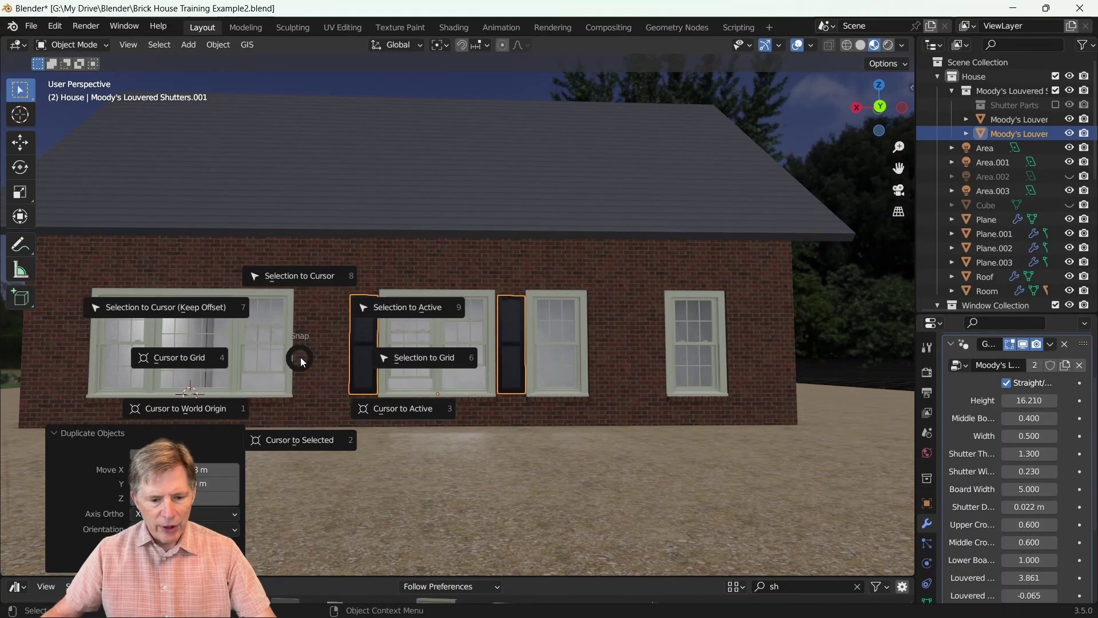
click(301, 279)
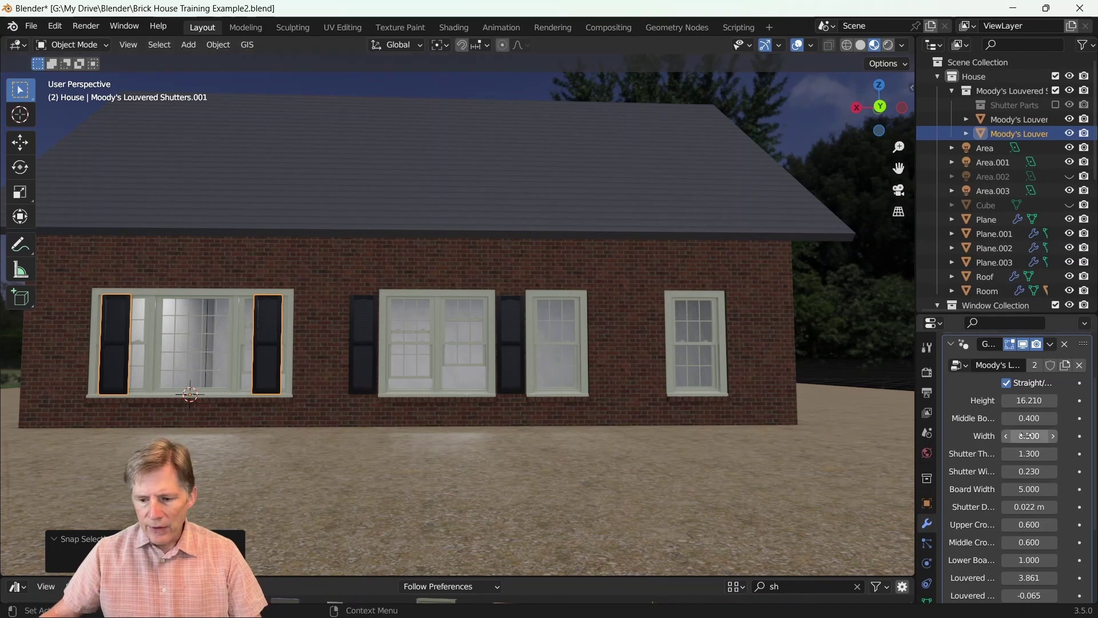
drag(1024, 436, 1070, 436)
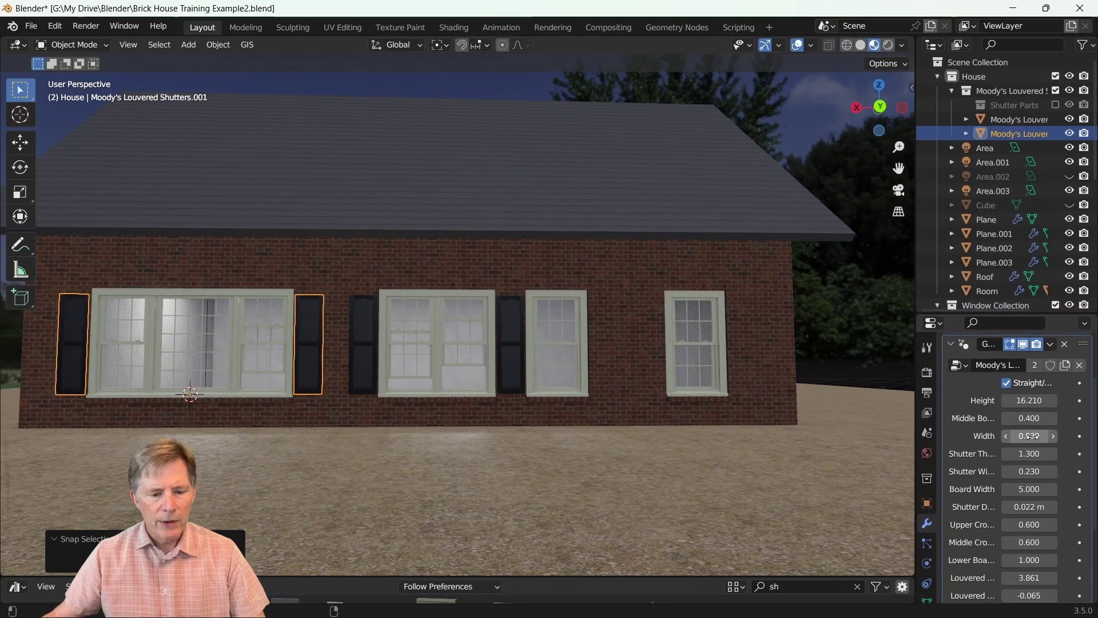
Snap the 3D cursor to the small right-hand window.
click(511, 346)
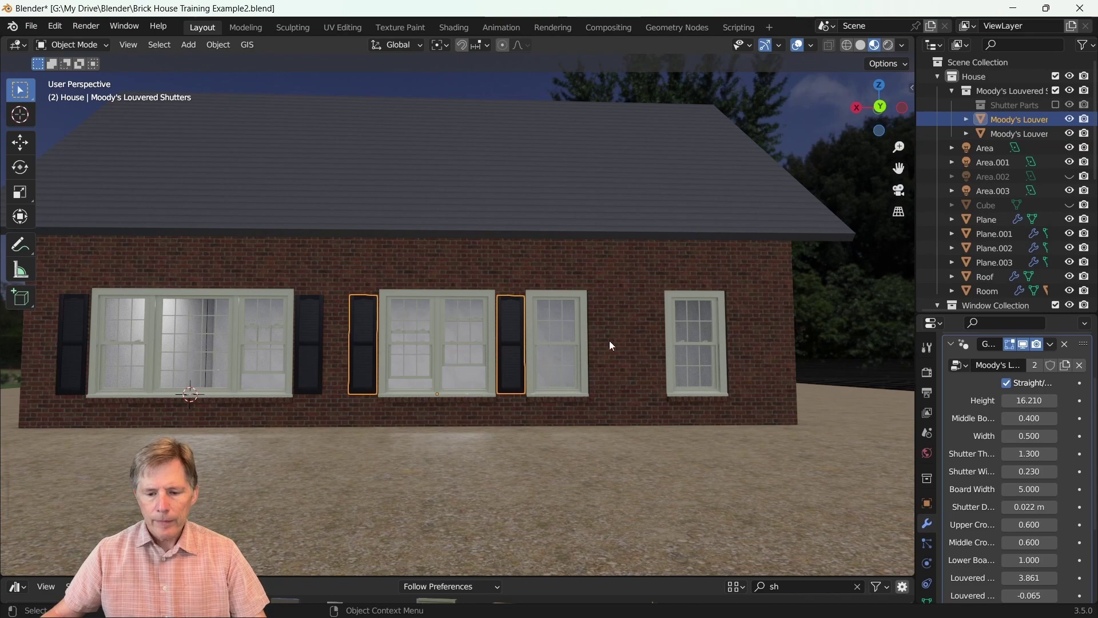
click(696, 322)
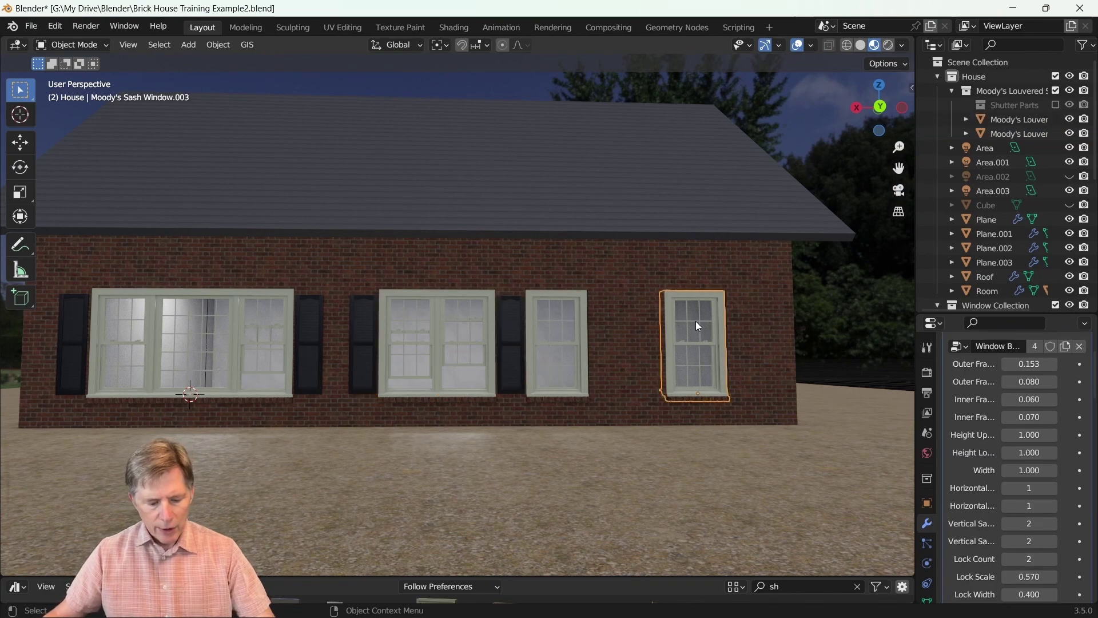
key(shift+s)
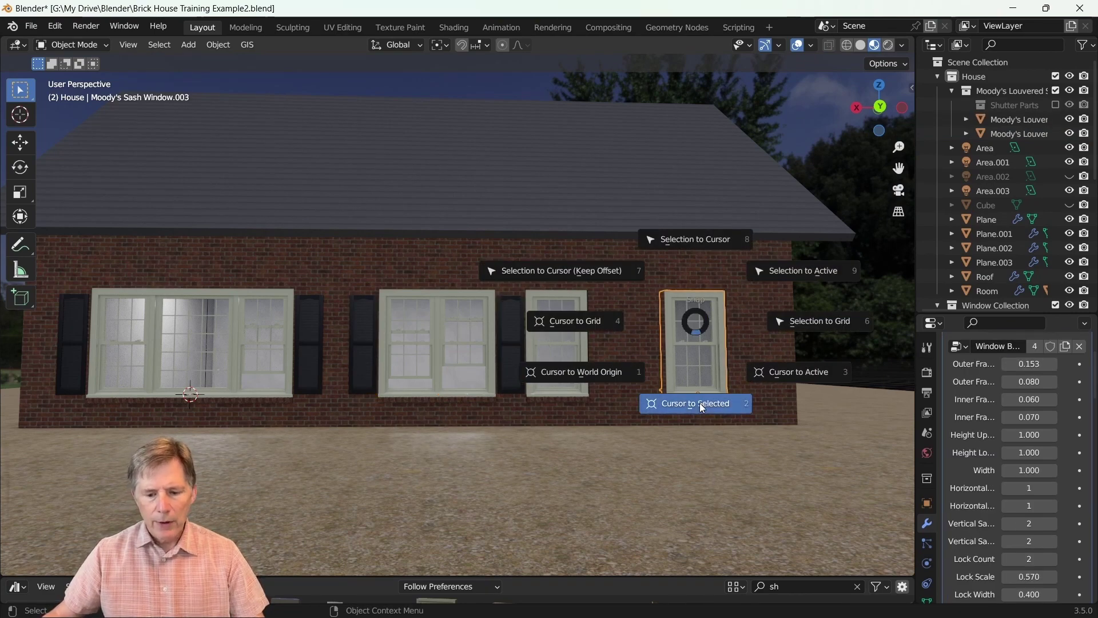
click(700, 403)
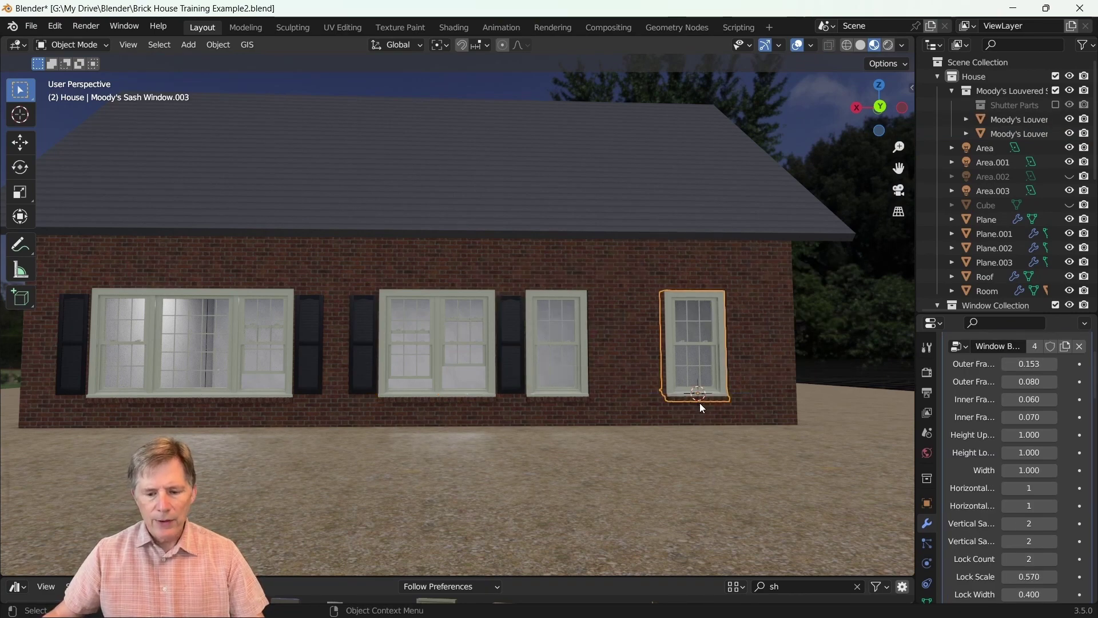
Copy the middle shutters onto the right window and narrow them to width 0.283.
click(513, 345)
key(g)
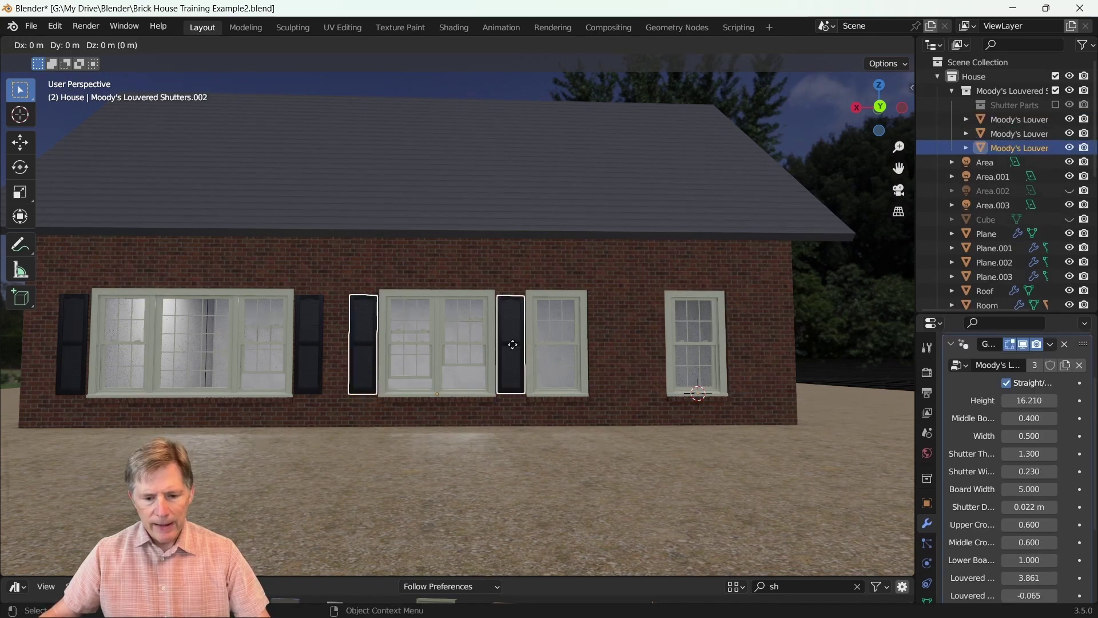
right_click(513, 344)
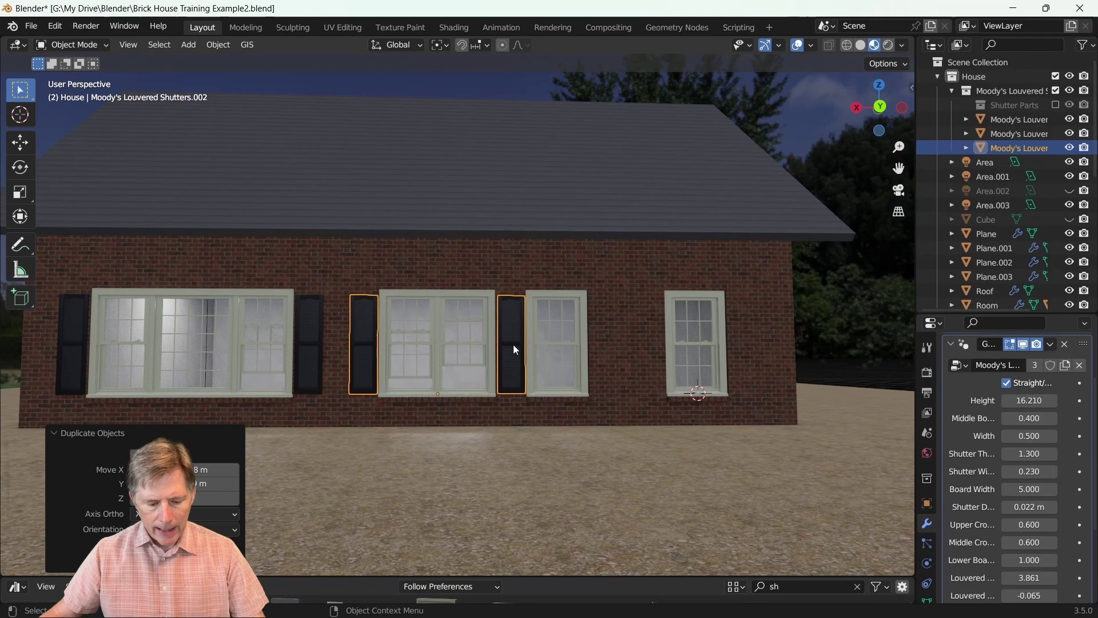
key(shift+s)
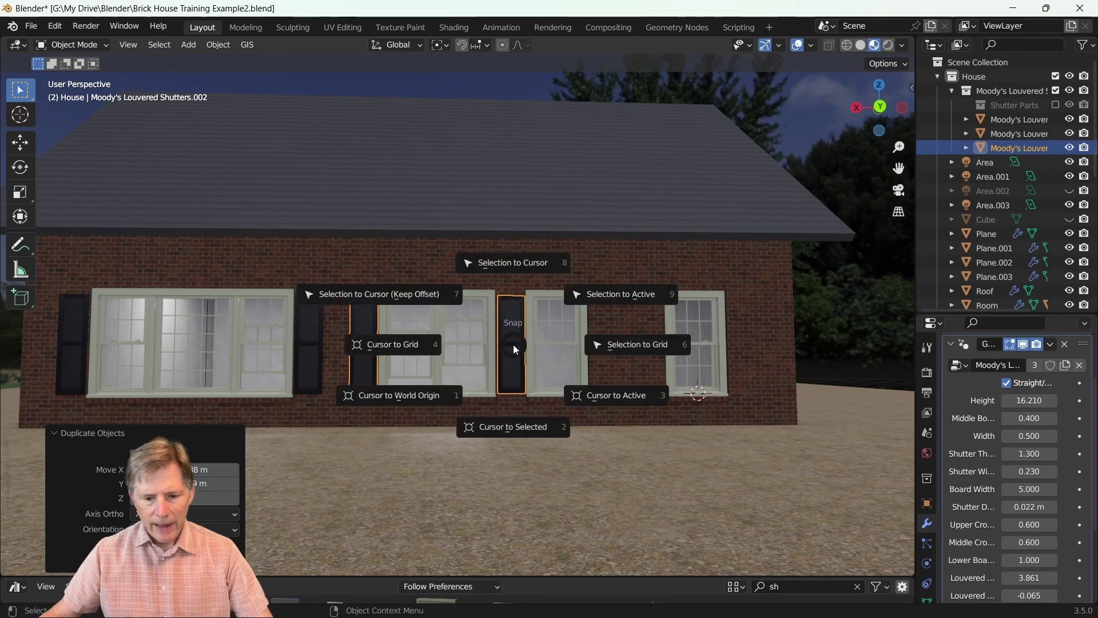
click(517, 256)
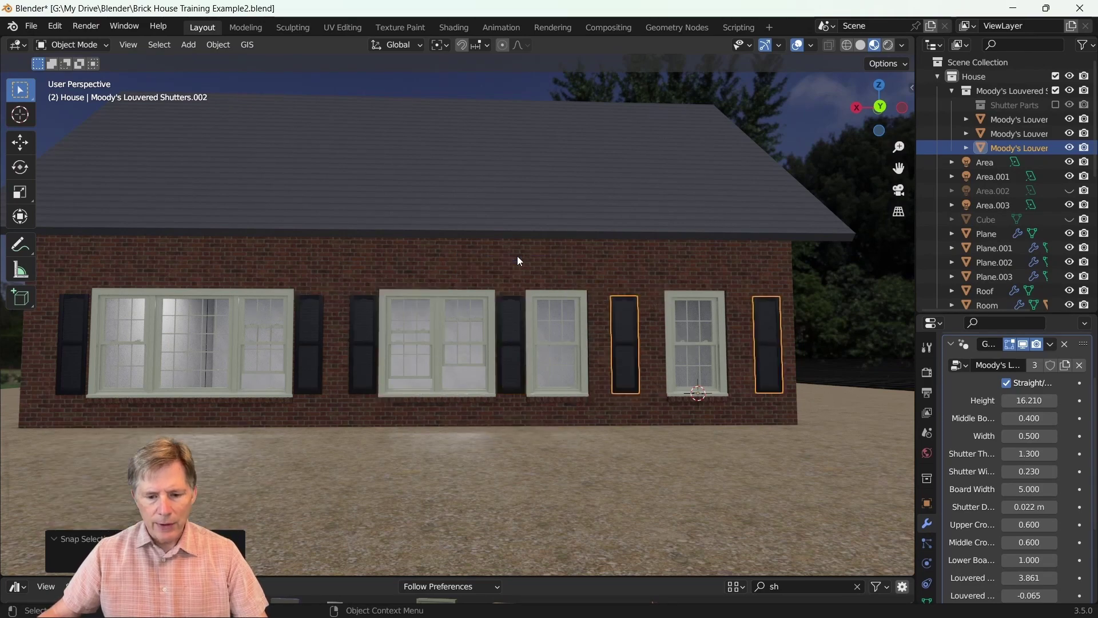
mouse_move(1029, 435)
mouse_down()
mouse_move(982, 436)
mouse_move(1034, 435)
mouse_up()
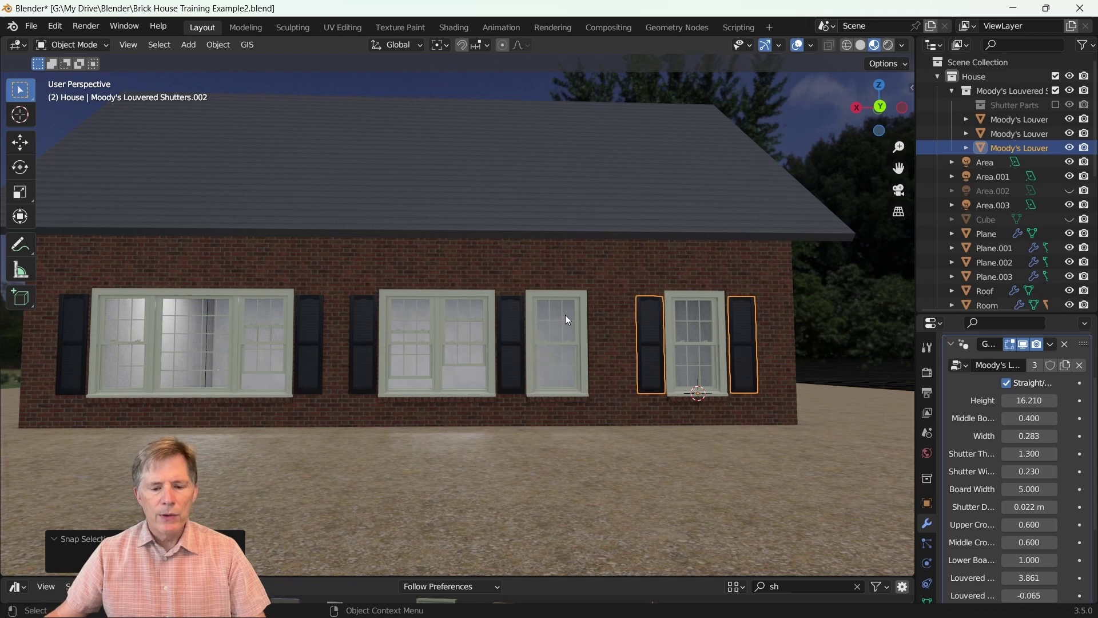
click(509, 311)
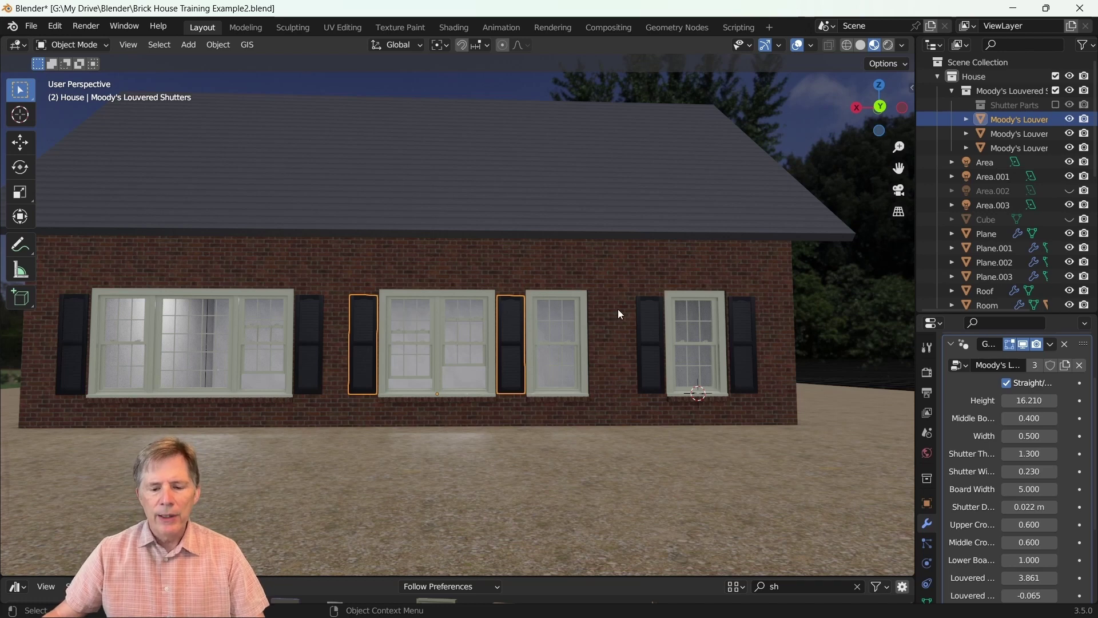
Snap the 3D cursor to the small window beside the double window.
click(646, 321)
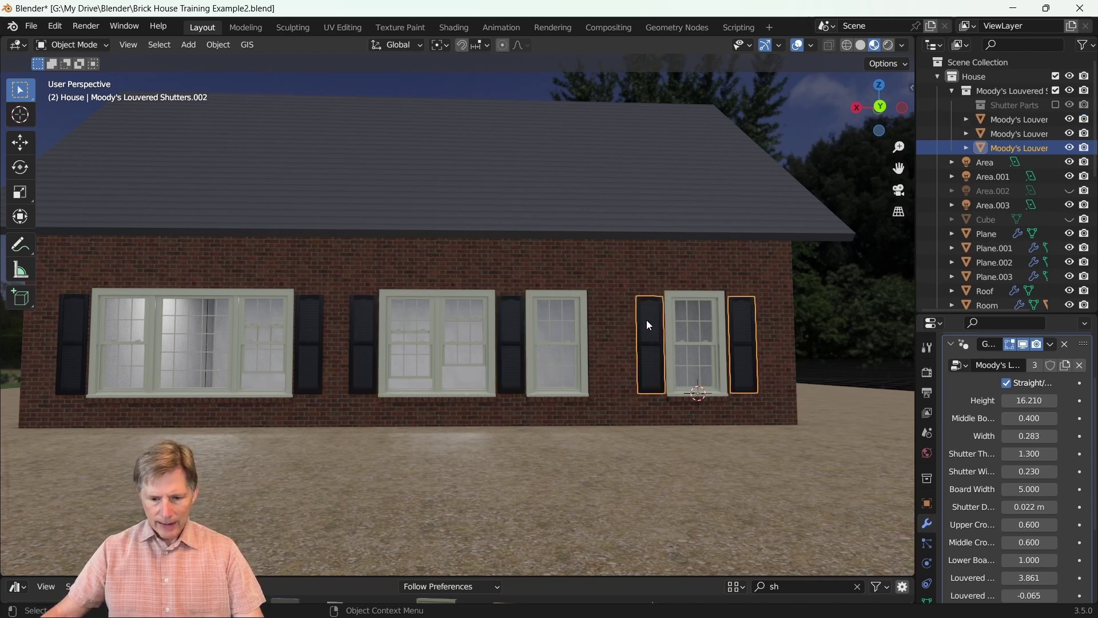
click(540, 312)
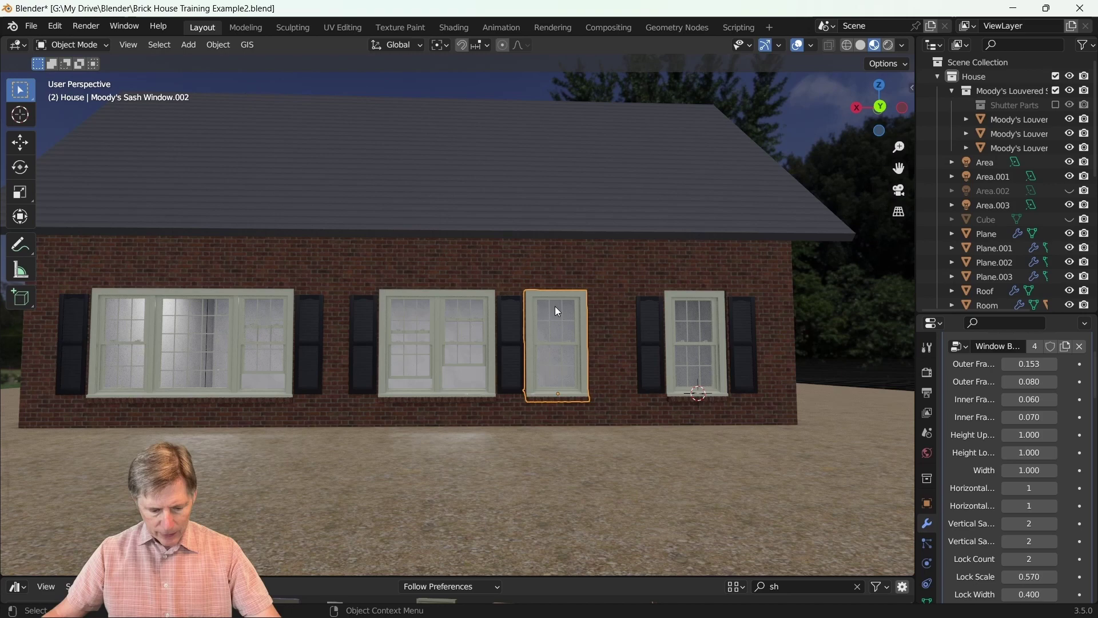
key(shift+s)
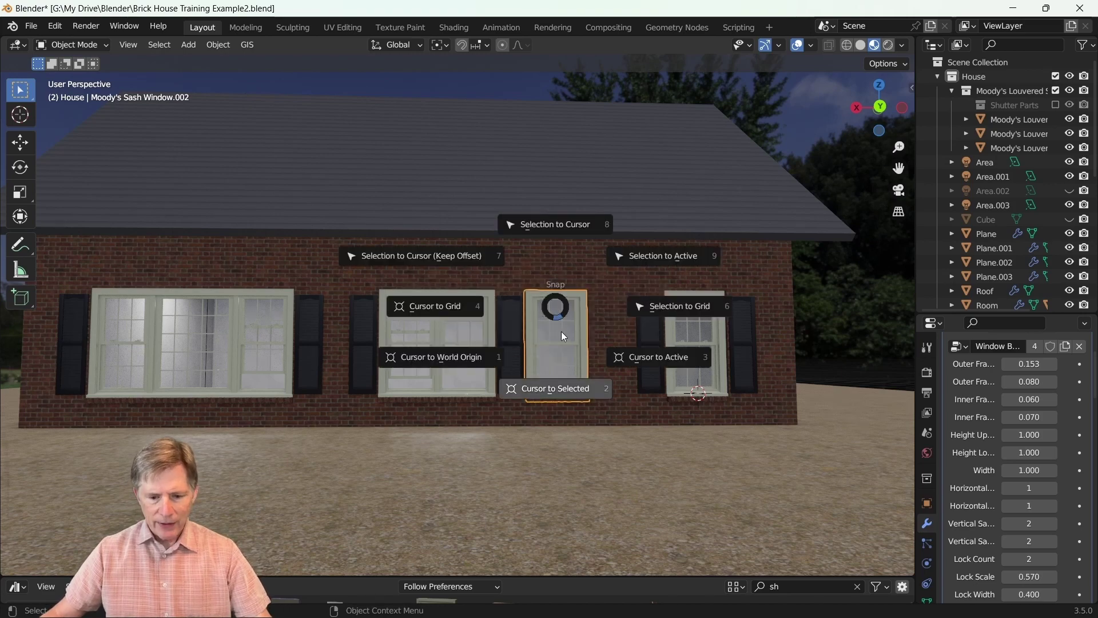
click(558, 387)
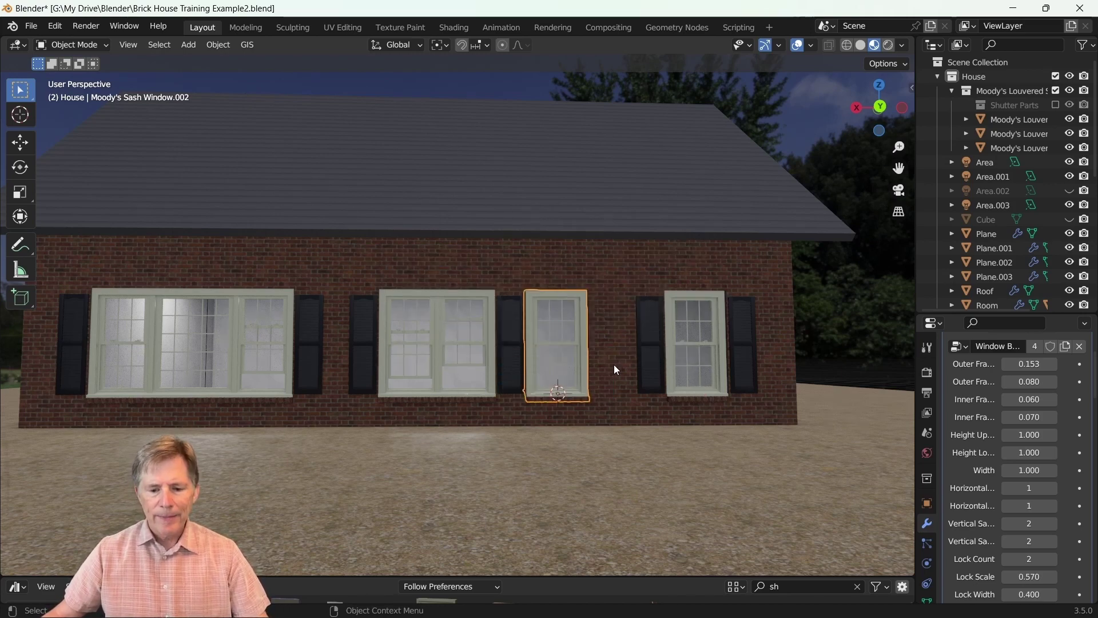
Duplicate the narrow 0.283 shutter pair and snap it onto the small window.
click(652, 350)
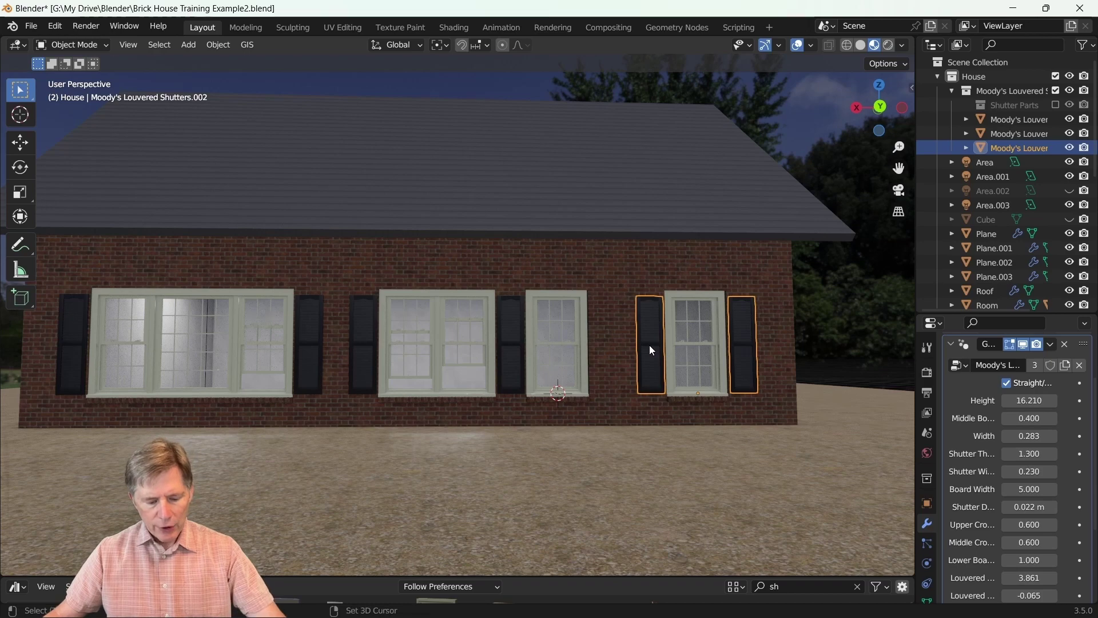
key(shift+d)
click(650, 345)
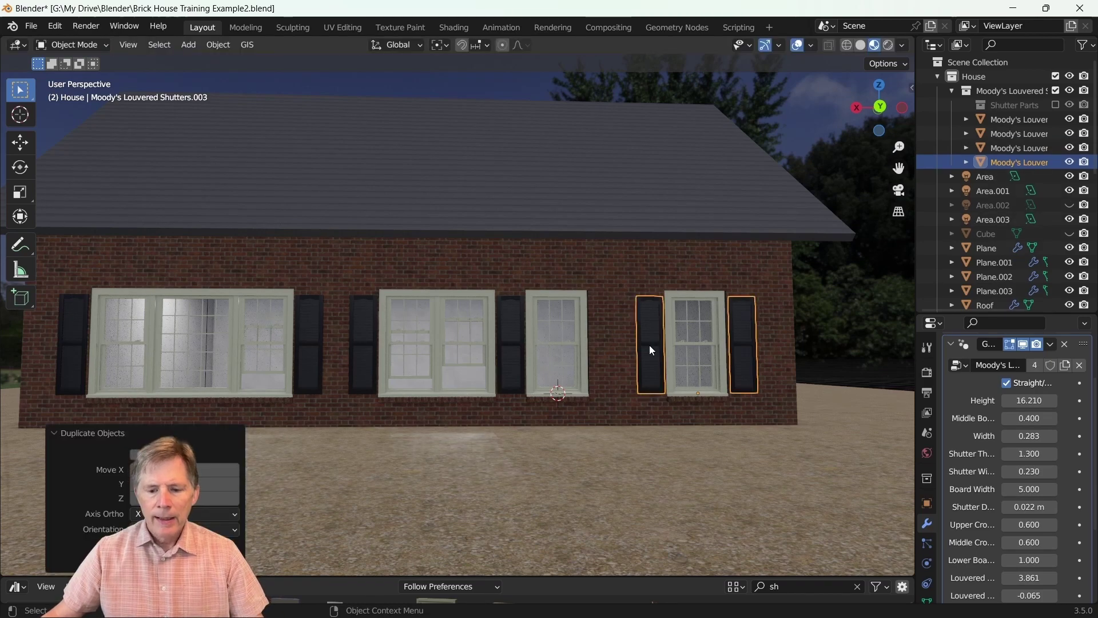
key(shift+s)
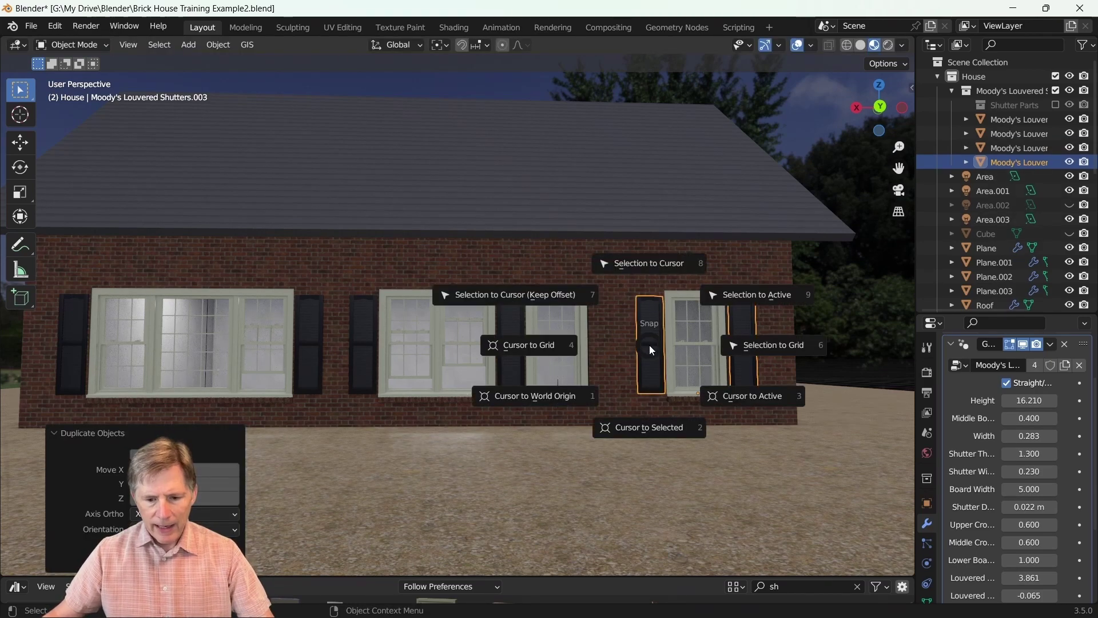
click(653, 270)
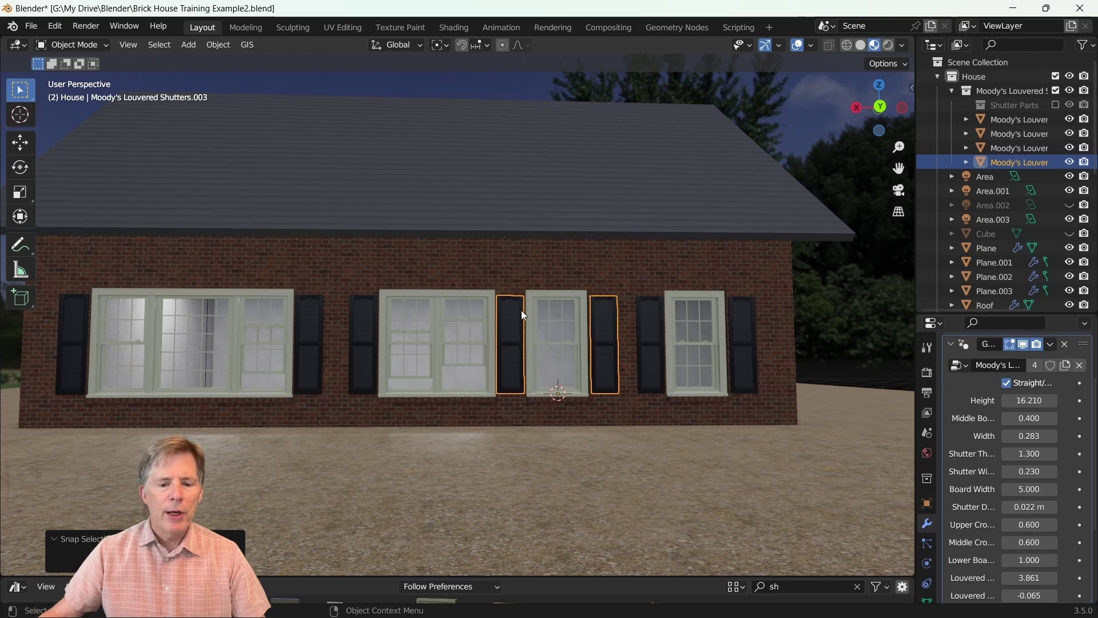
Turn off Left Shutter on the small window's copy, keeping Right Shutter on.
scroll(1053, 447, down, 4)
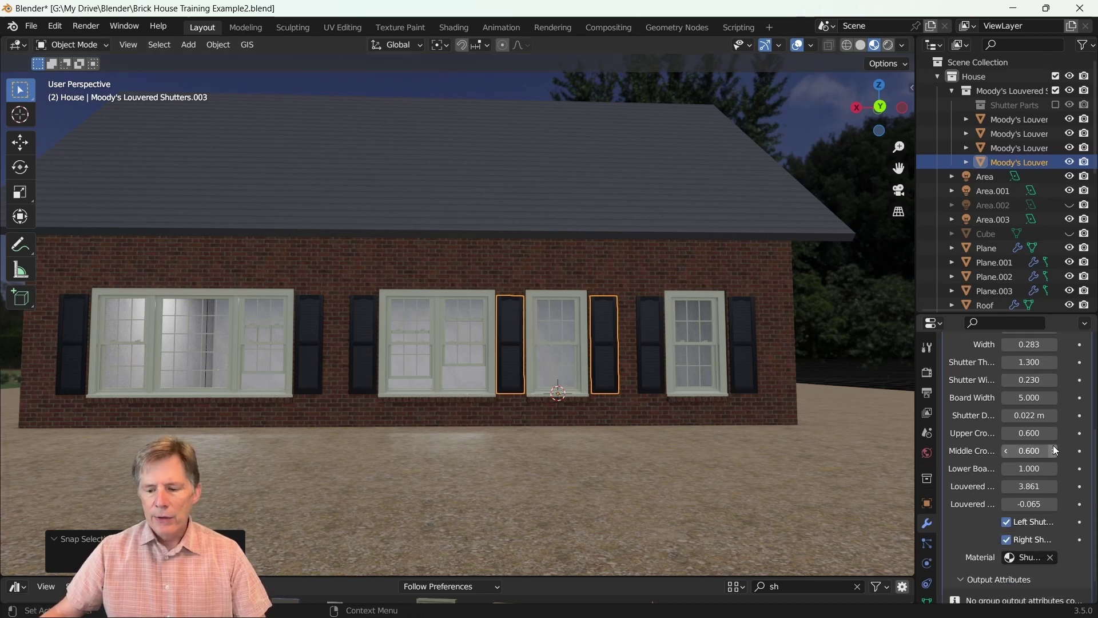
click(1008, 523)
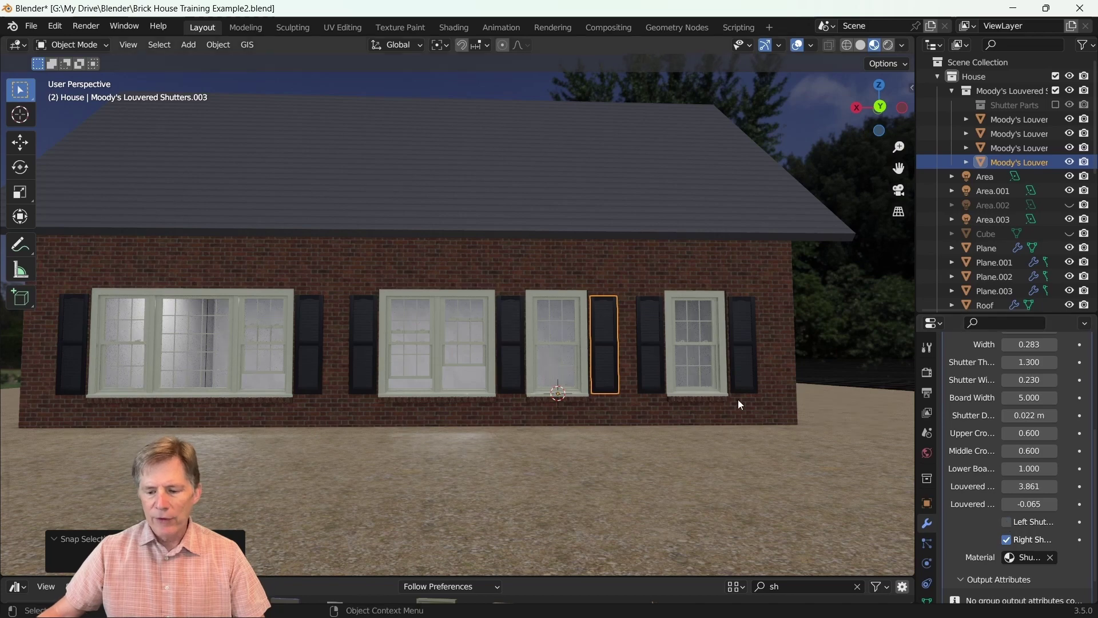
click(1007, 539)
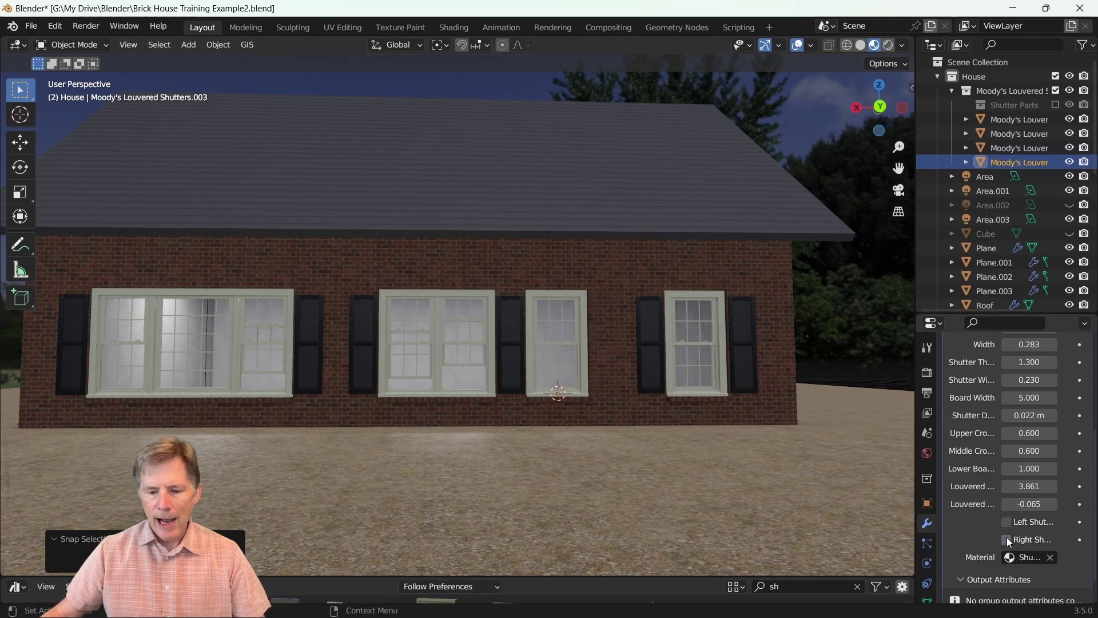
click(1008, 540)
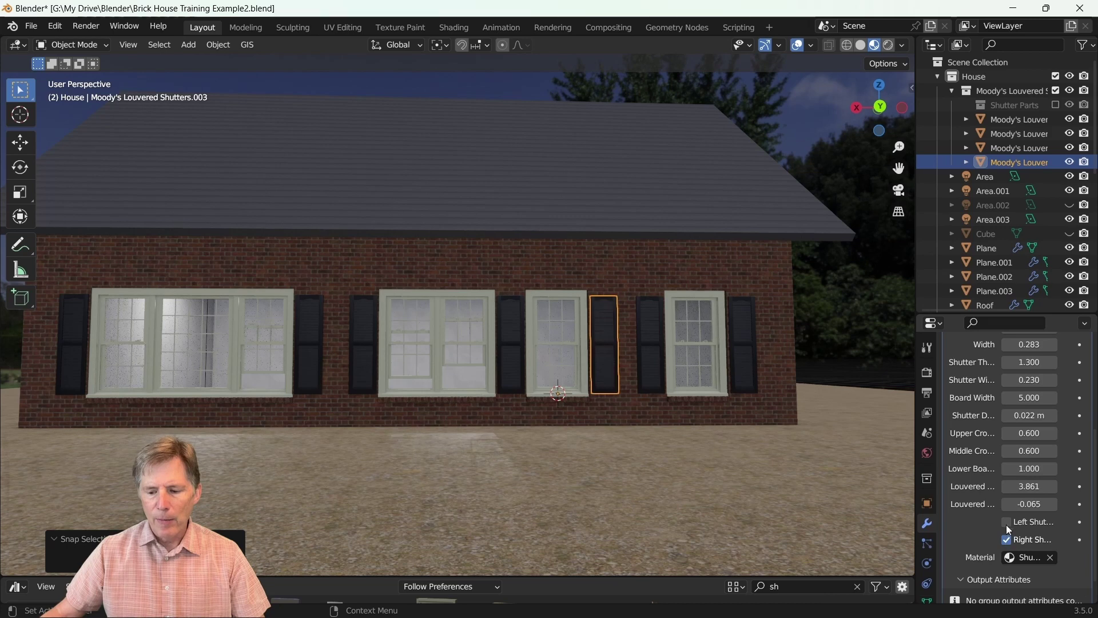
click(1008, 522)
click(1008, 523)
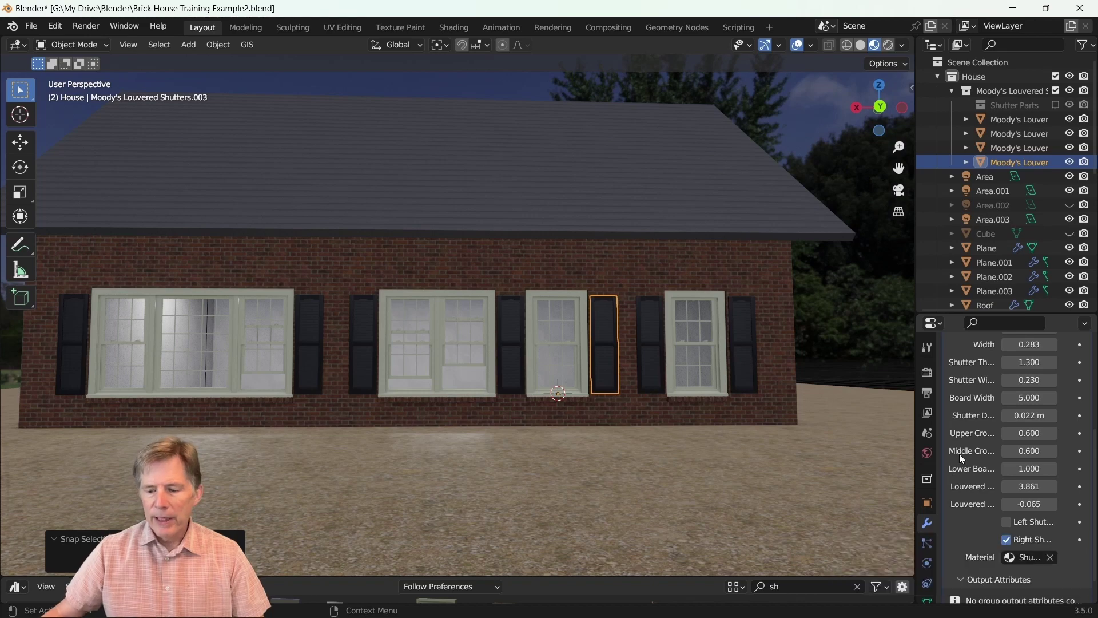
Select the brick wall, hide viewport overlays and view the house in Rendered shading.
scroll(995, 504, up, 5)
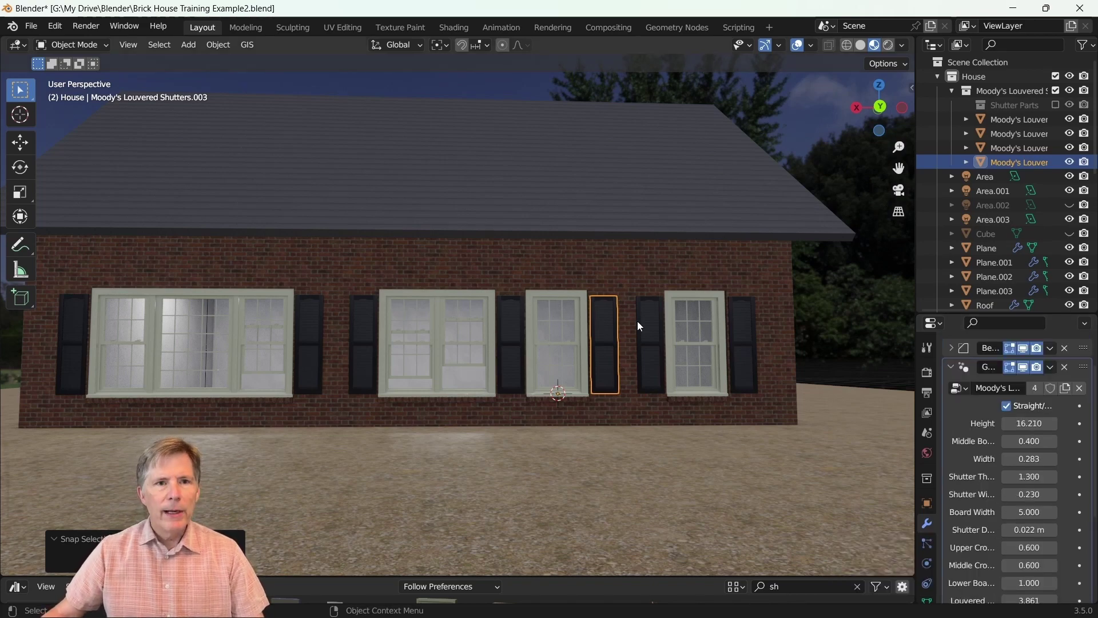
scroll(593, 345, up, 1)
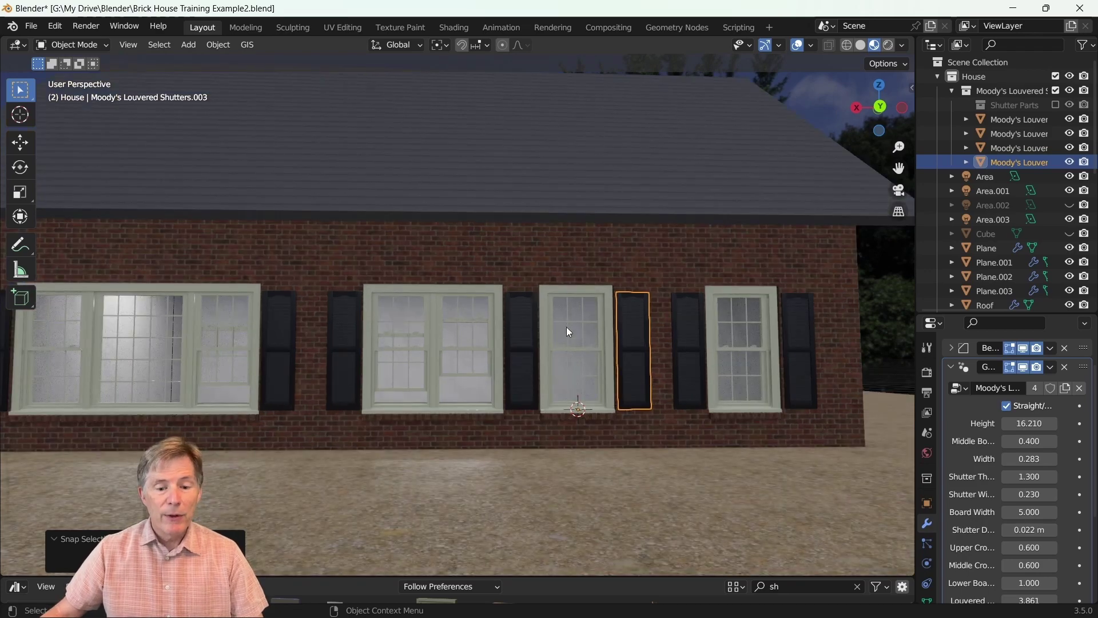
scroll(566, 329, down, 1)
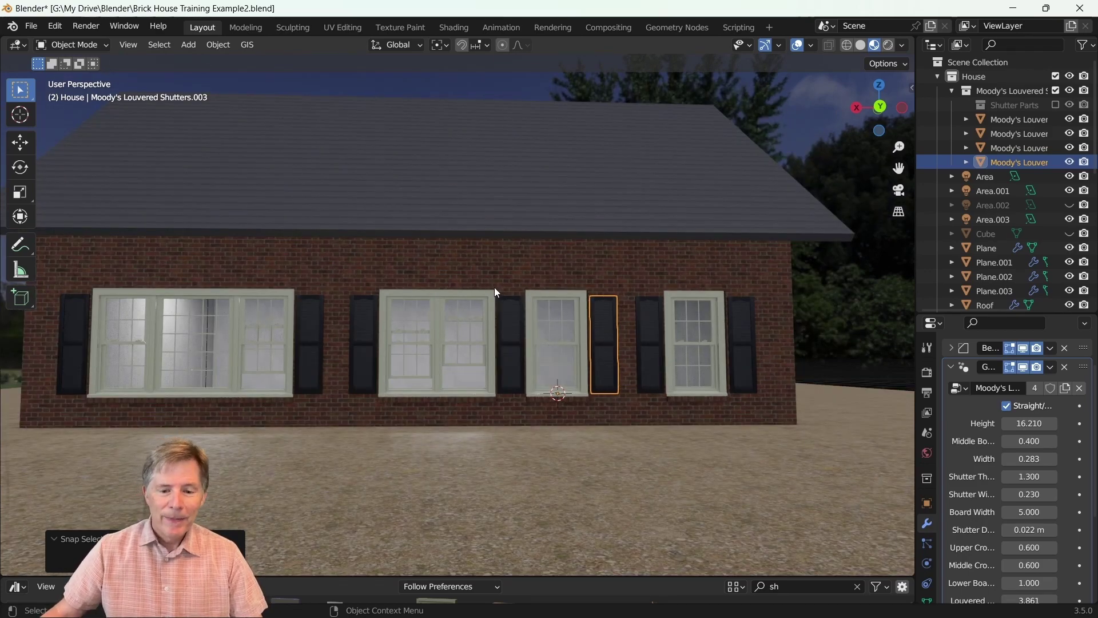
middle_drag(489, 296, 496, 291)
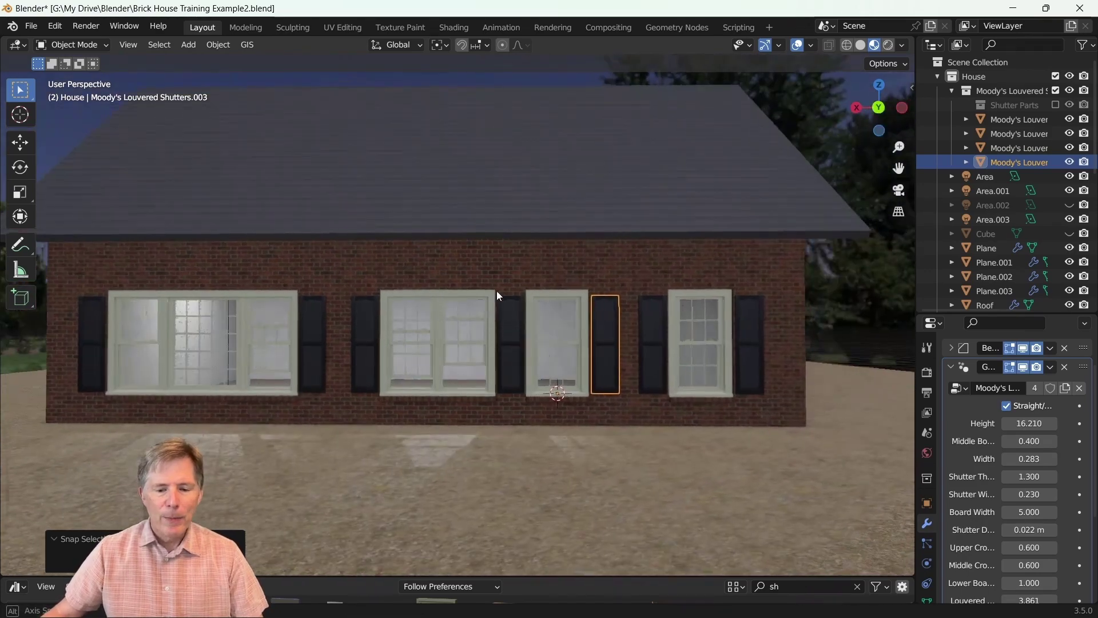
click(510, 261)
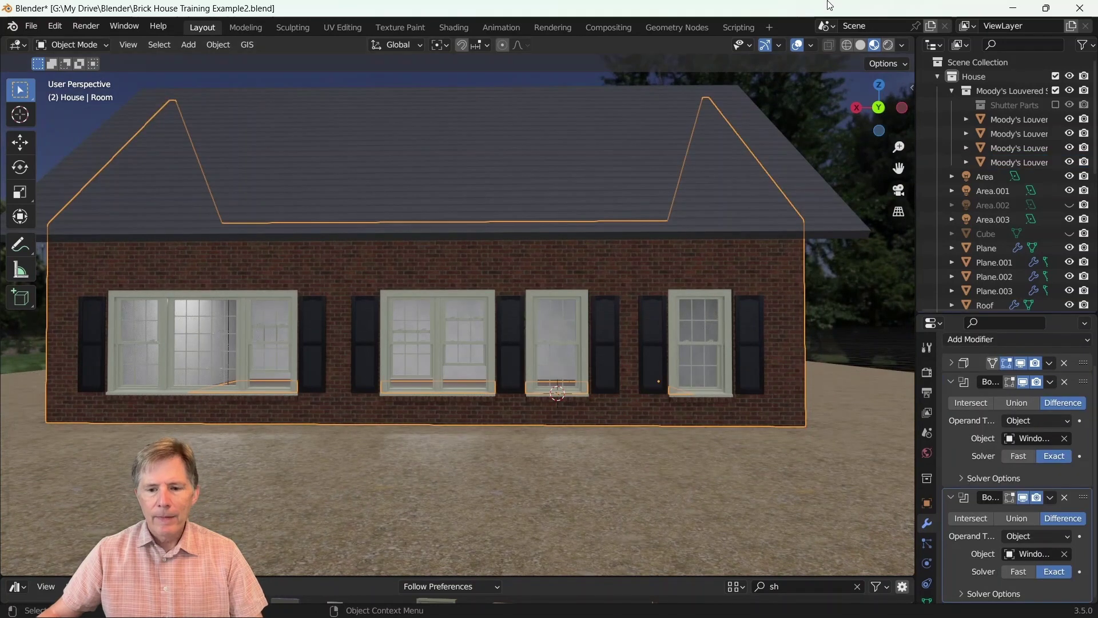
click(798, 45)
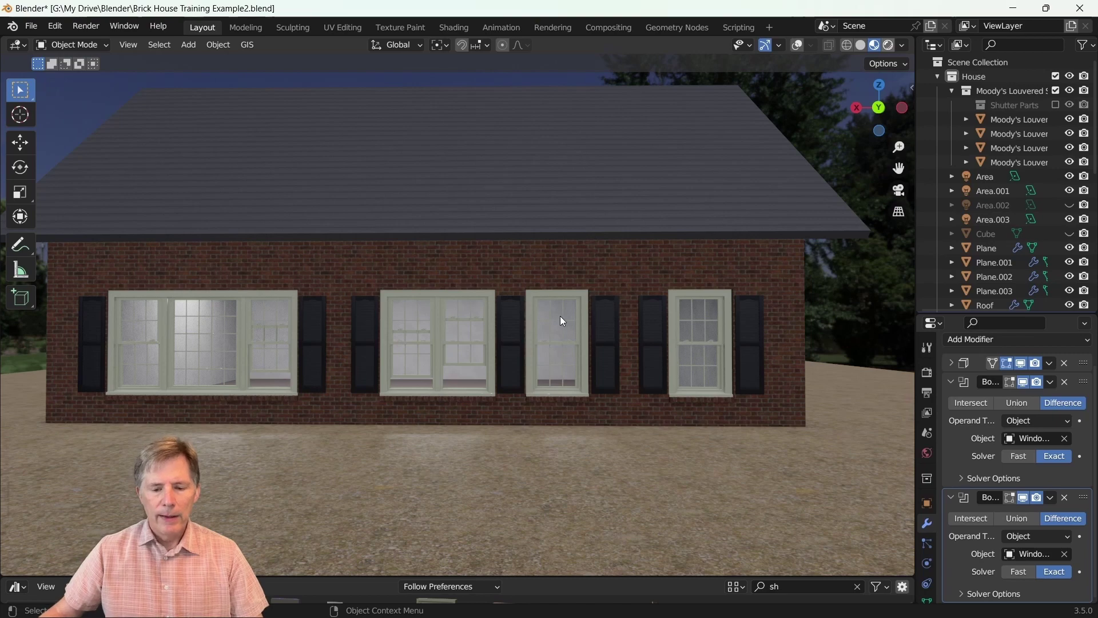
click(888, 45)
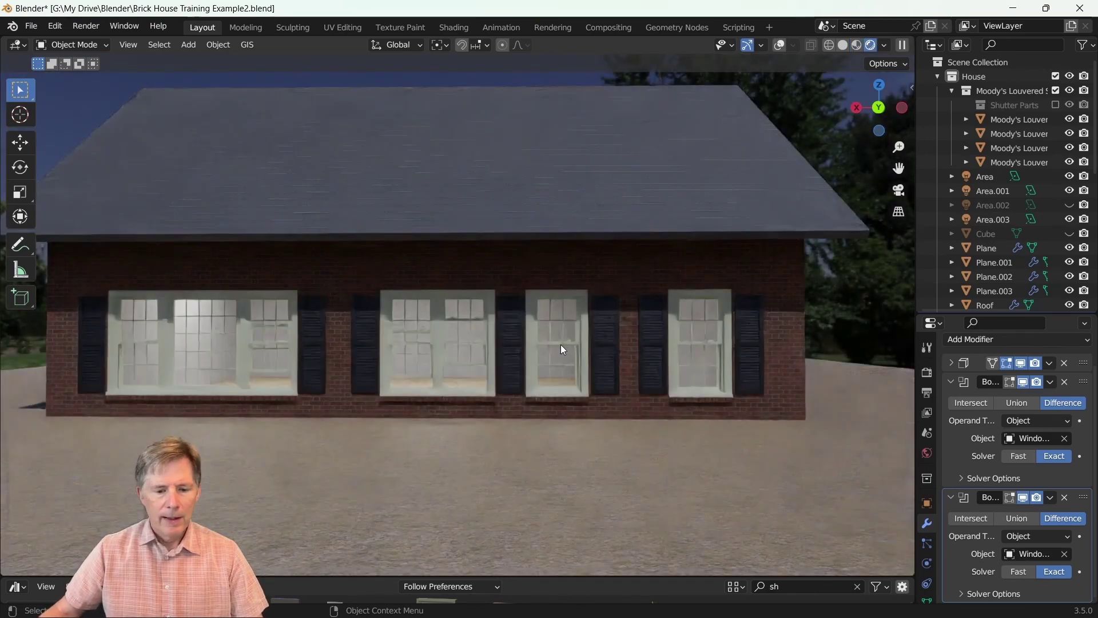
Orbit the rendered view slightly to inspect the black louvered shutters beside all four windows.
middle_drag(555, 347, 574, 338)
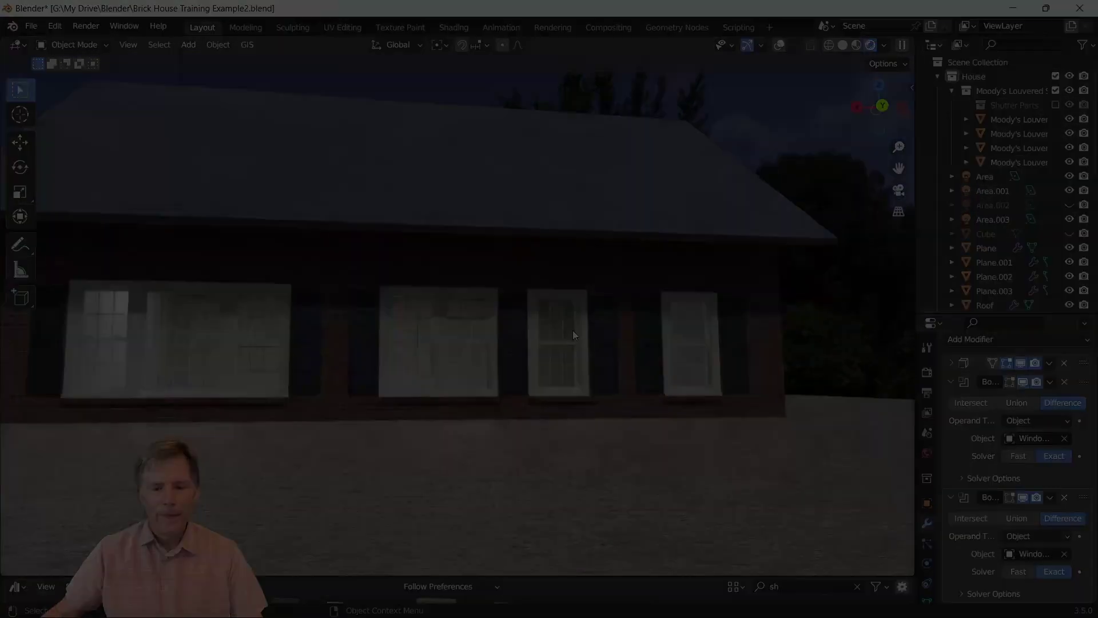